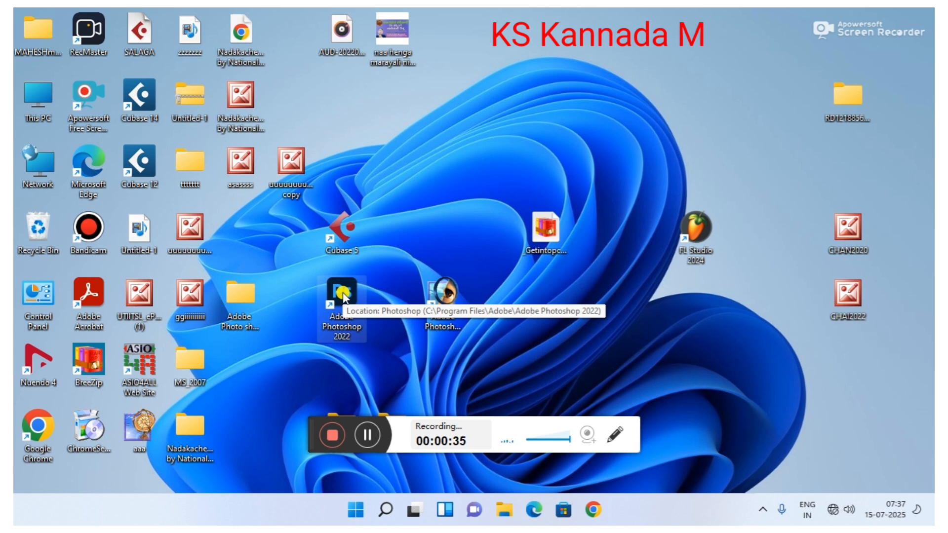
# Launch Photoshop and open Puneeth Rajkumar Ideas Power Star Actor Photo Actors.jpg from the Downloads folder
pyautogui.doubleClick(342, 294)
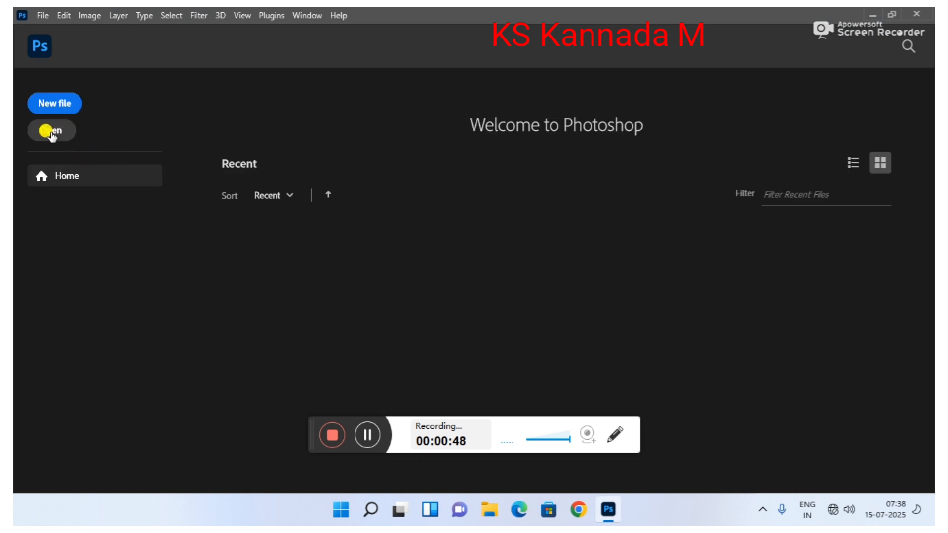
pyautogui.click(78, 138)
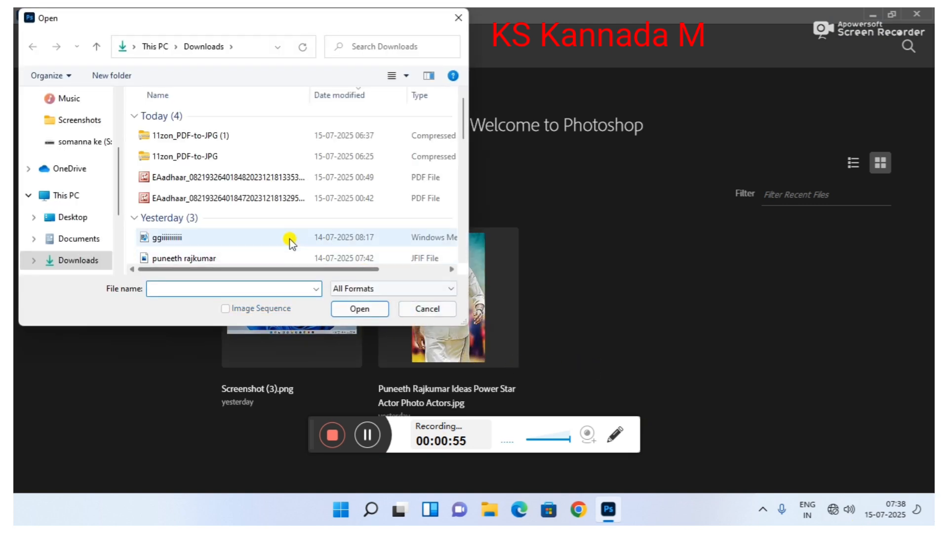
pyautogui.scroll(-3, 215, 176)
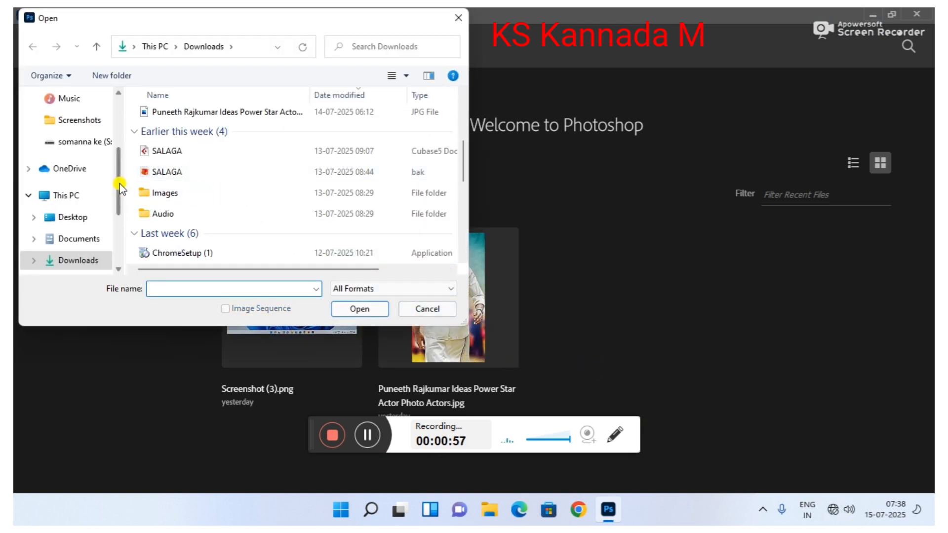
pyautogui.click(42, 260)
pyautogui.scroll(-2, 217, 232)
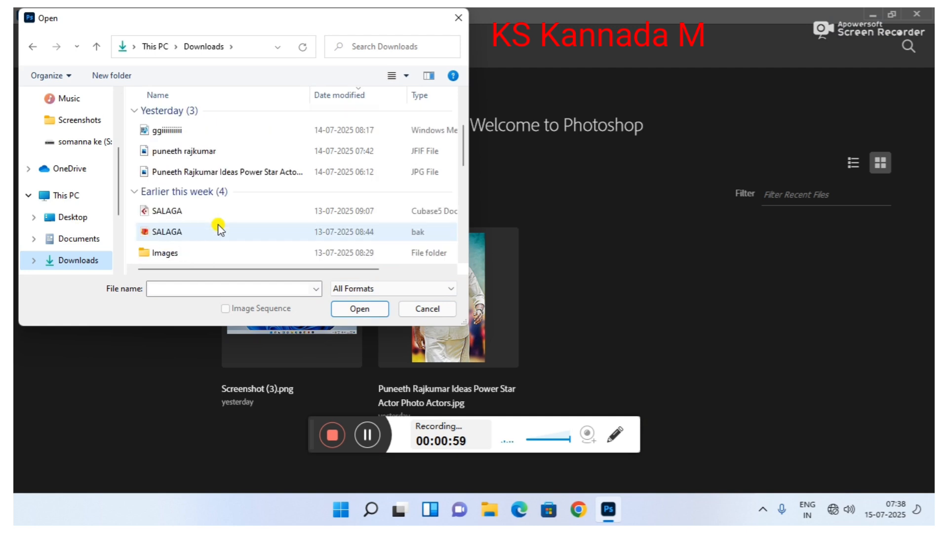
pyautogui.scroll(1, 219, 229)
pyautogui.click(219, 217)
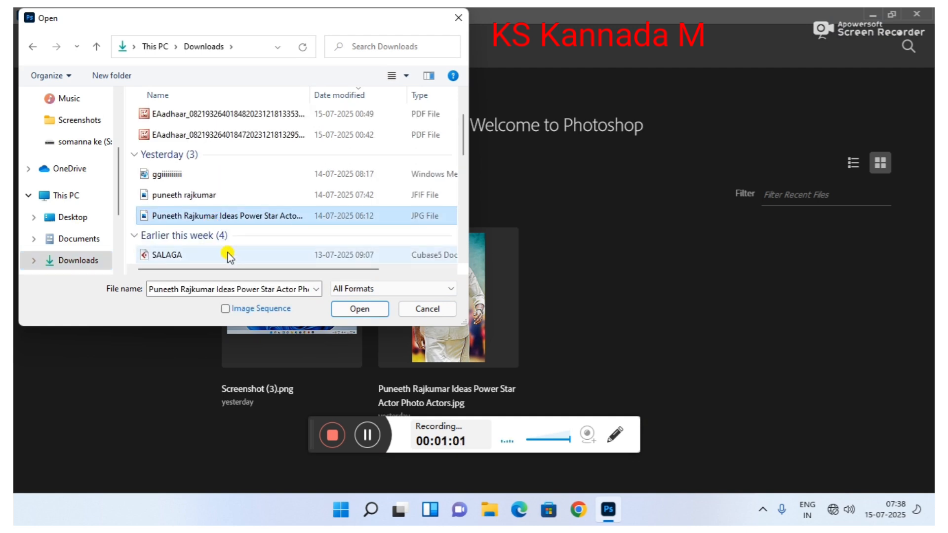
pyautogui.click(359, 309)
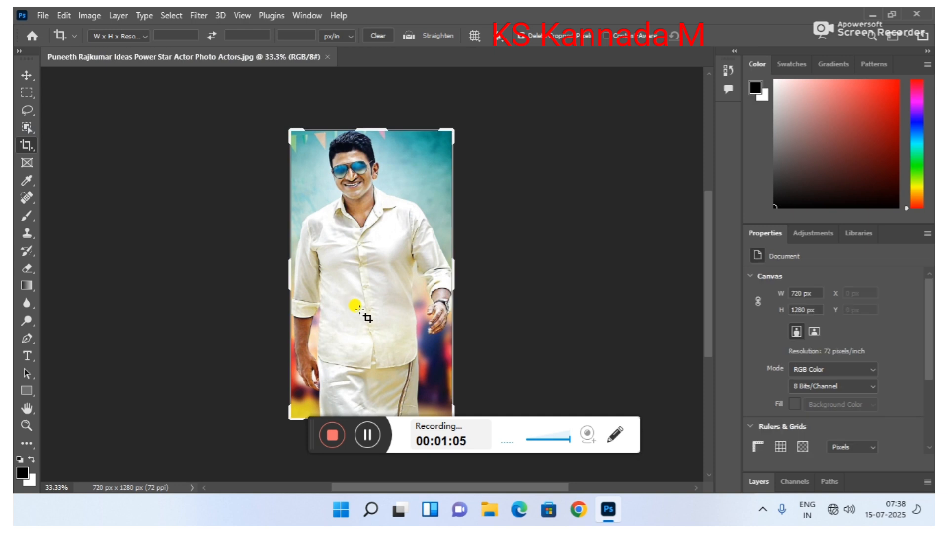
pyautogui.scroll(1, 345, 301)
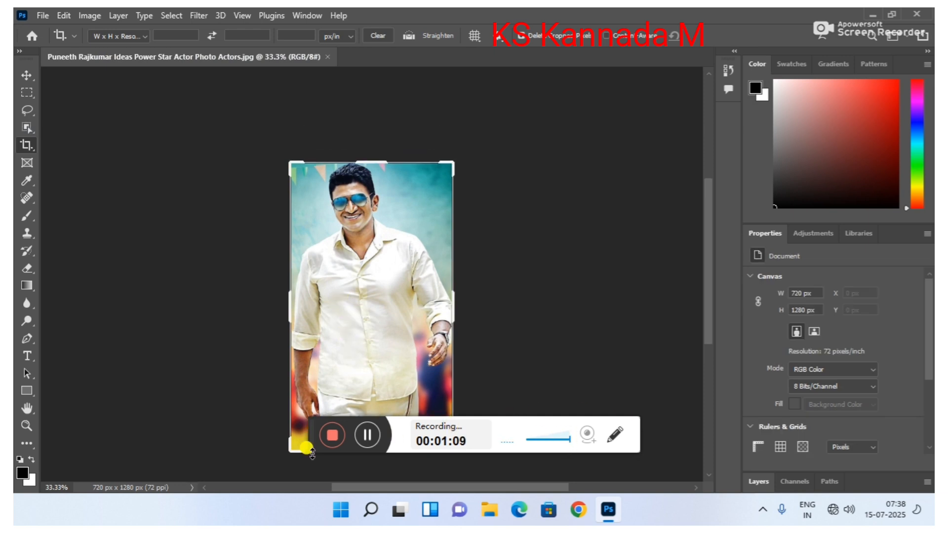
pyautogui.moveTo(312, 454); pyautogui.dragTo(499, 372)
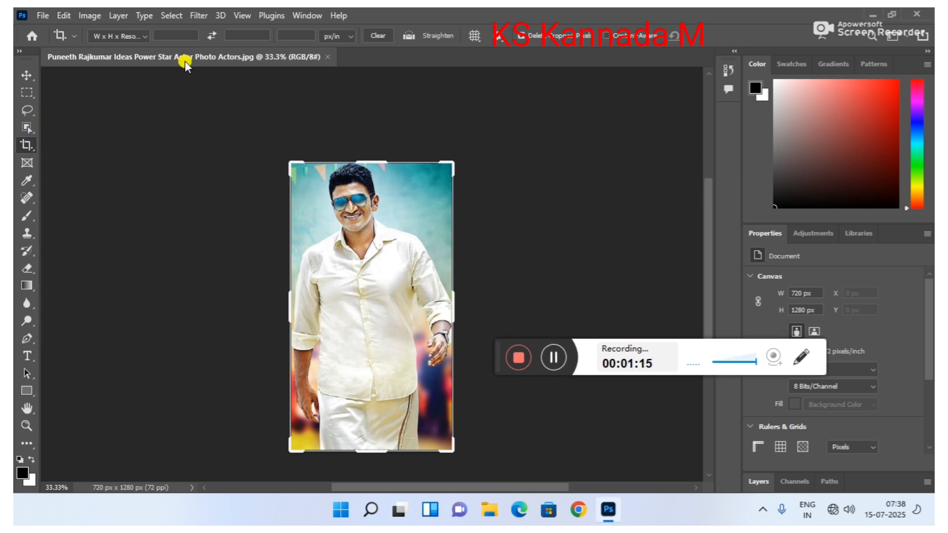
# Use the W x H x Resolution crop preset and set the crop width unit to millimeters
pyautogui.click(139, 37)
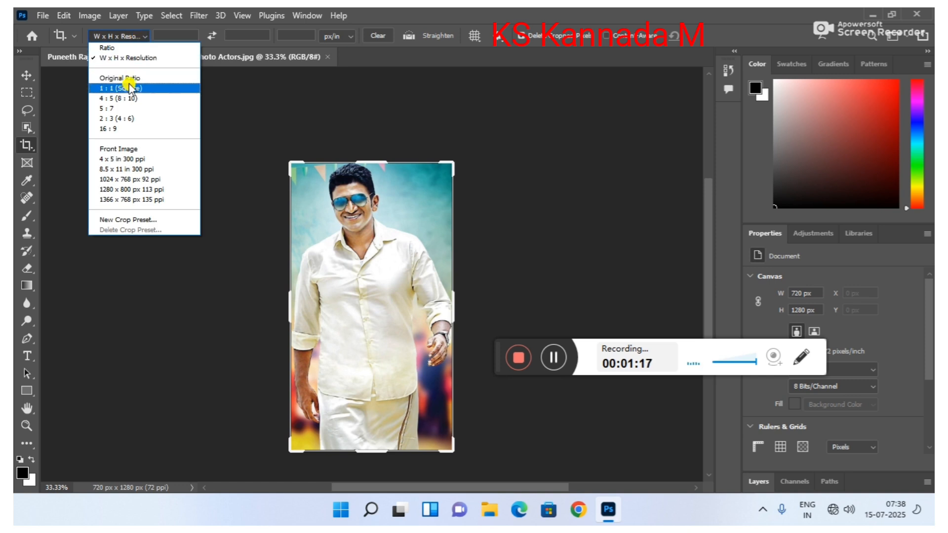
pyautogui.click(127, 58)
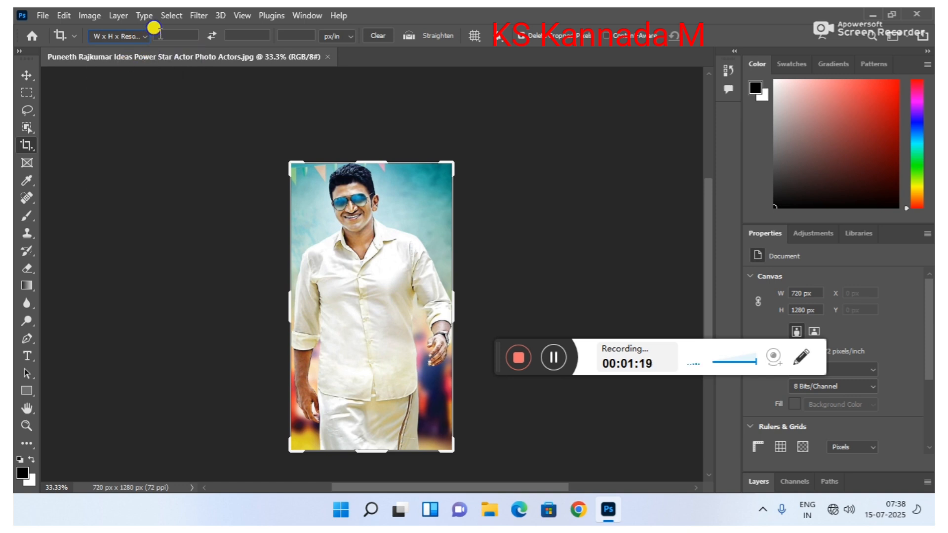
pyautogui.rightClick(160, 34)
pyautogui.moveTo(223, 180)
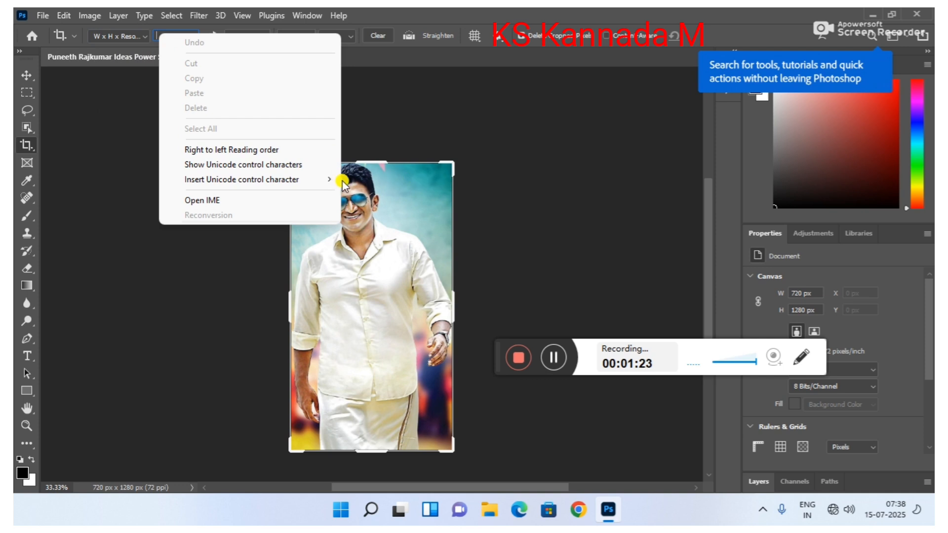
pyautogui.moveTo(342, 182)
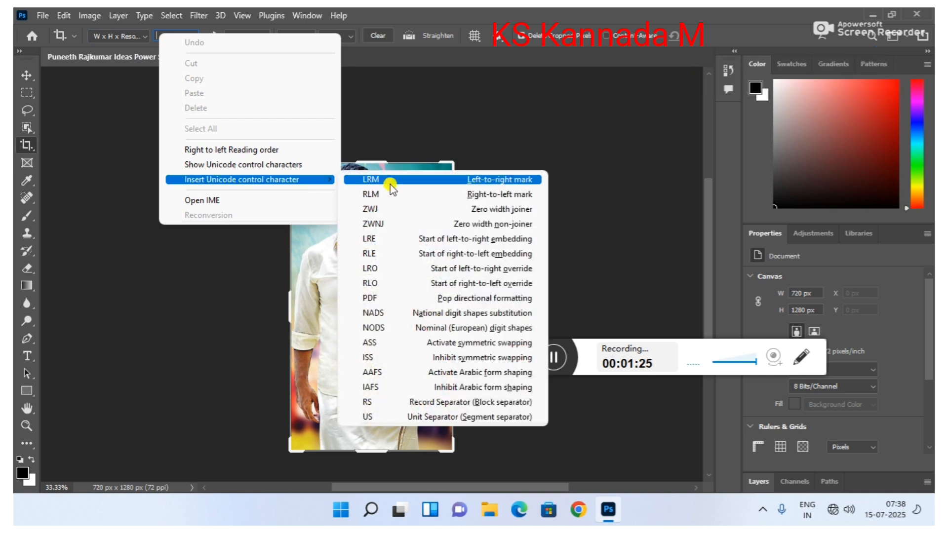
pyautogui.click(390, 181)
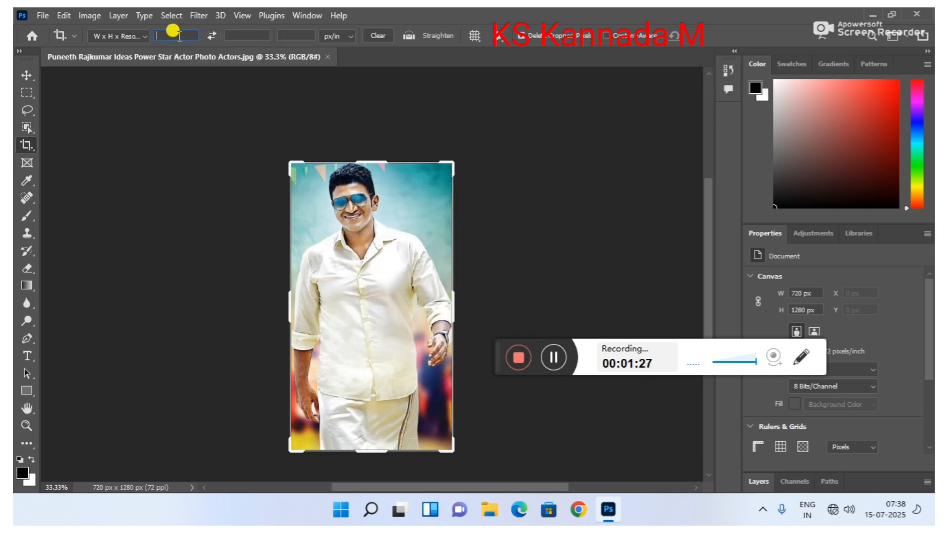
pyautogui.rightClick(179, 36)
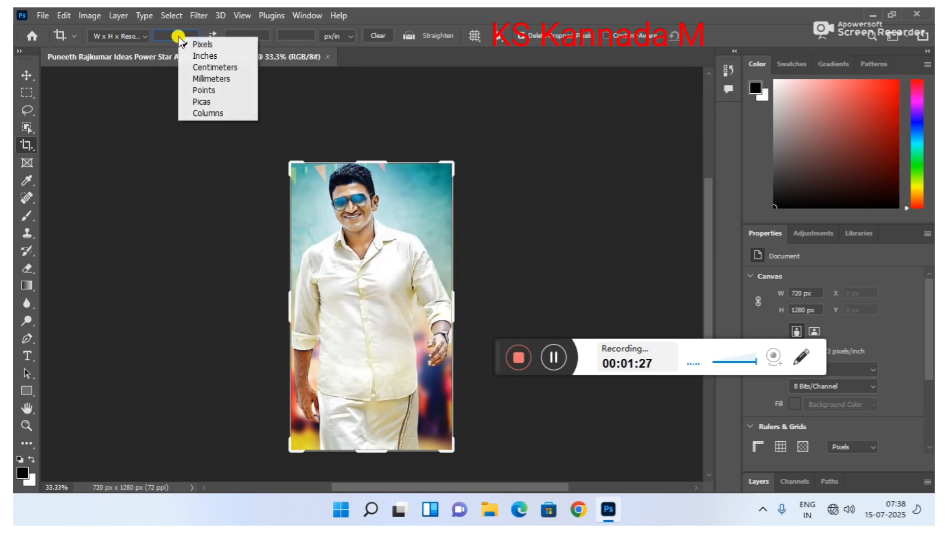
pyautogui.click(205, 79)
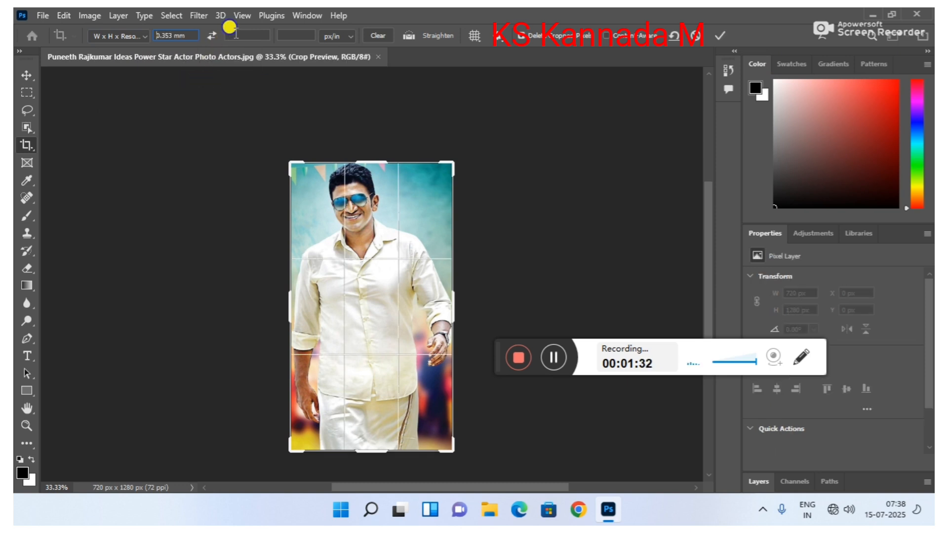
# Set the crop height unit to millimeters and the crop resolution to 300 px/in
pyautogui.rightClick(236, 34)
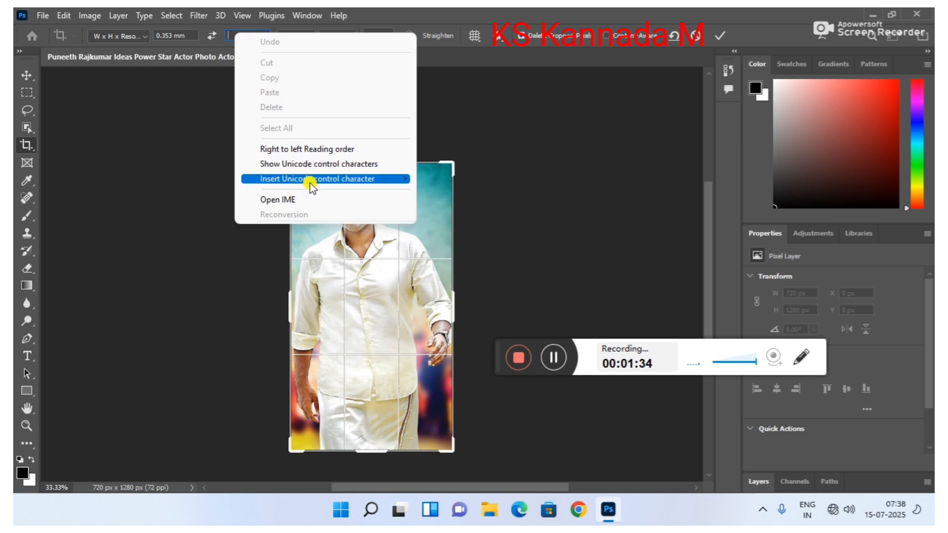
pyautogui.moveTo(310, 185)
pyautogui.click(453, 176)
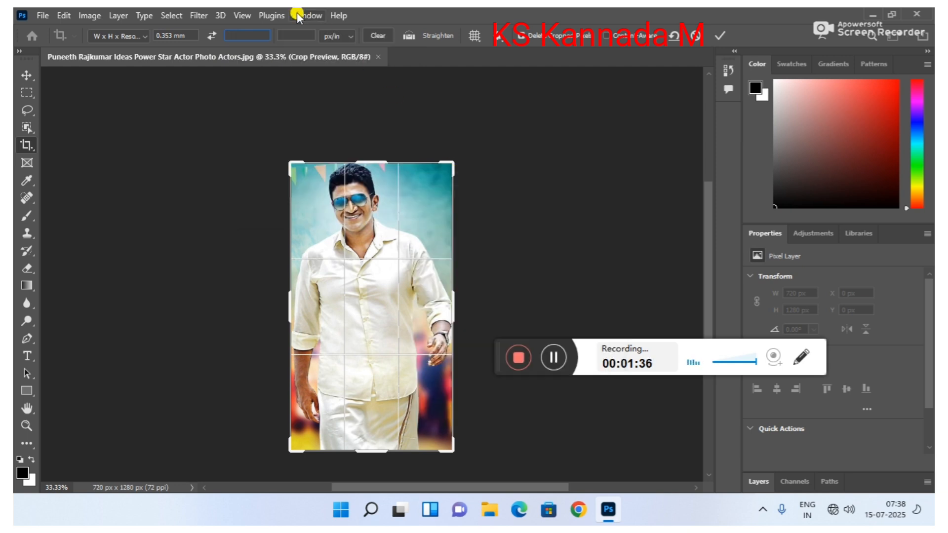
pyautogui.click(234, 30)
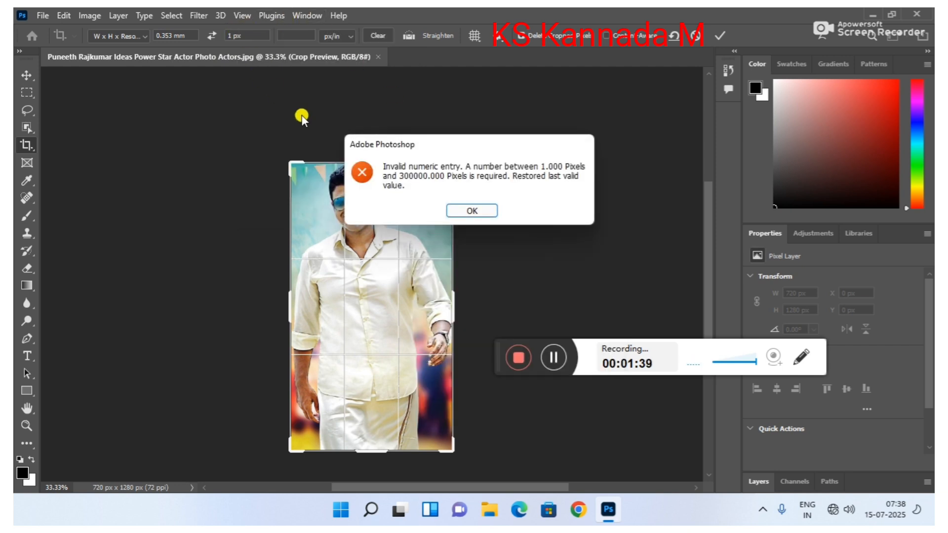
pyautogui.click(473, 211)
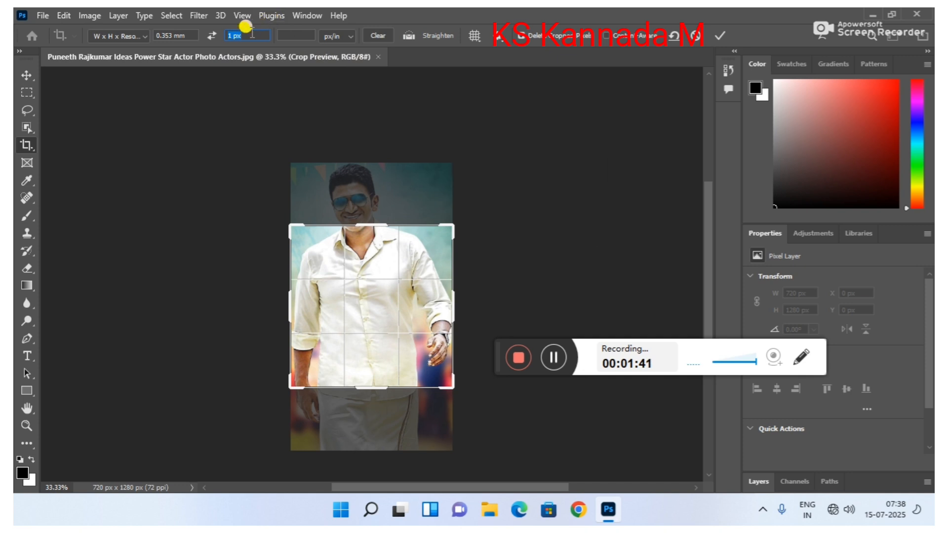
pyautogui.rightClick(249, 33)
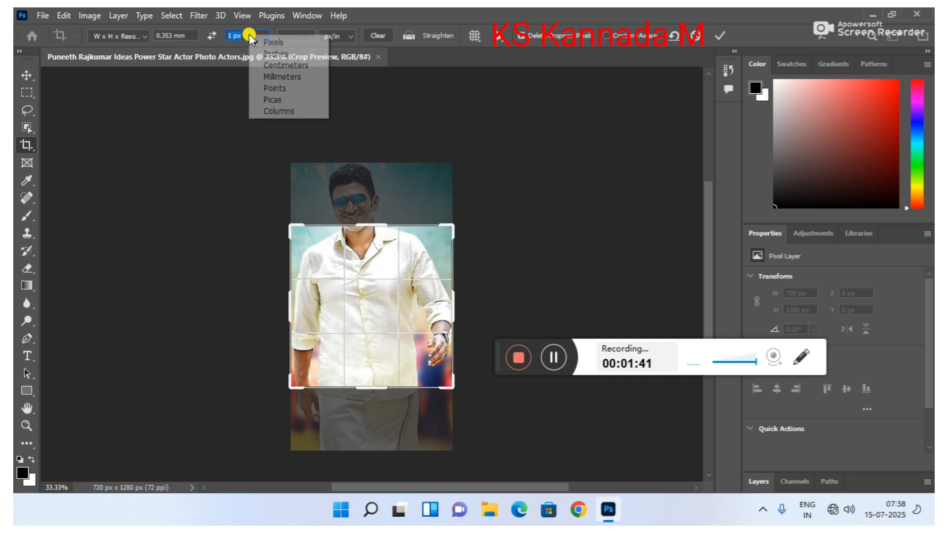
pyautogui.click(277, 76)
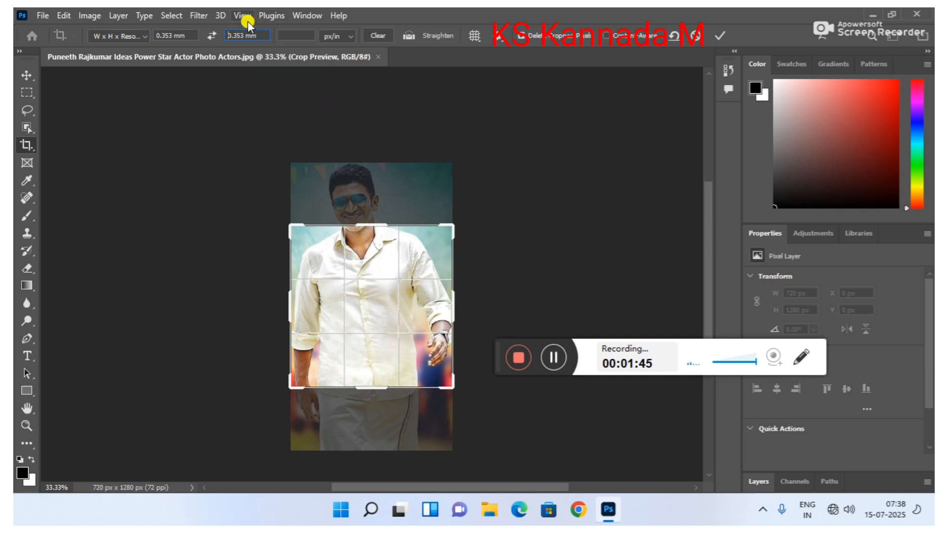
pyautogui.rightClick(290, 34)
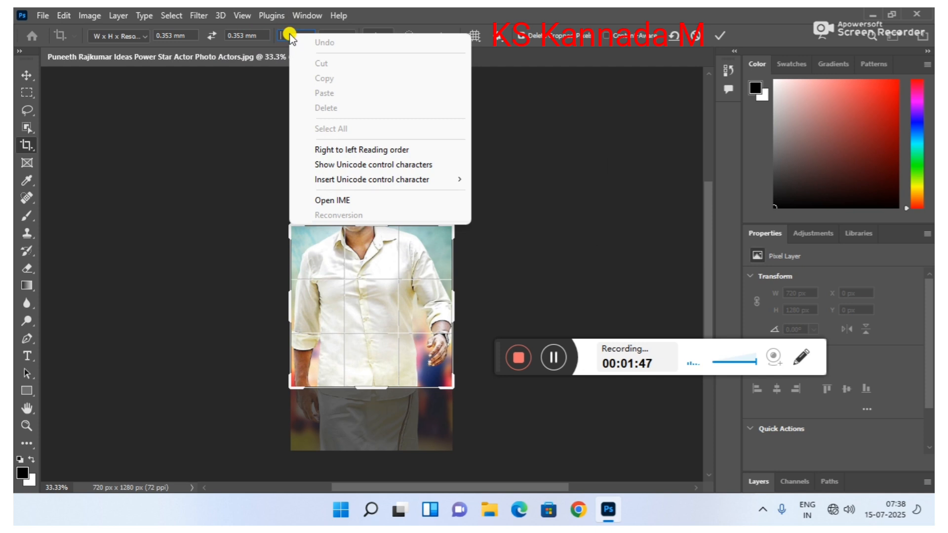
pyautogui.click(284, 35)
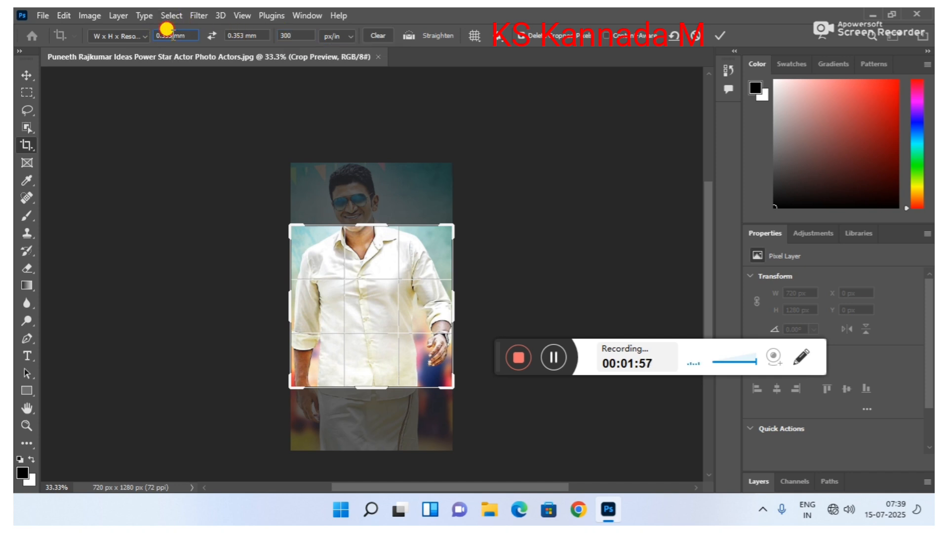
# Set the crop size to 35 mm wide and 45 mm high
pyautogui.doubleClick(166, 34)
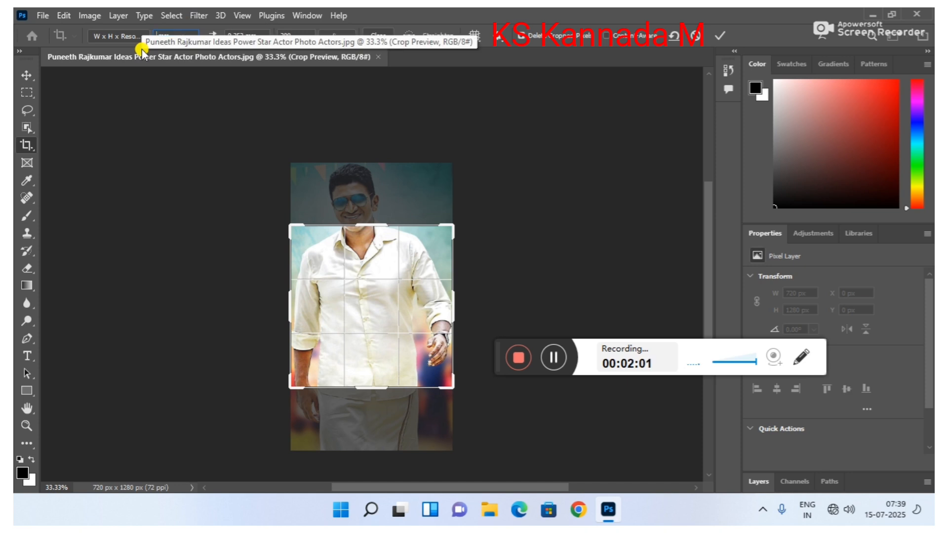
pyautogui.write('20')
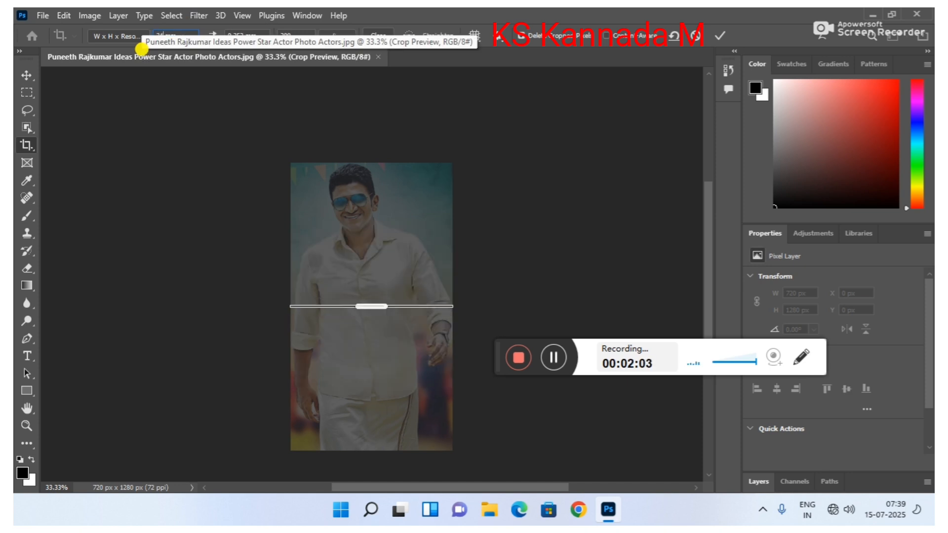
pyautogui.press('BackSpace')
pyautogui.press('BackSpace')
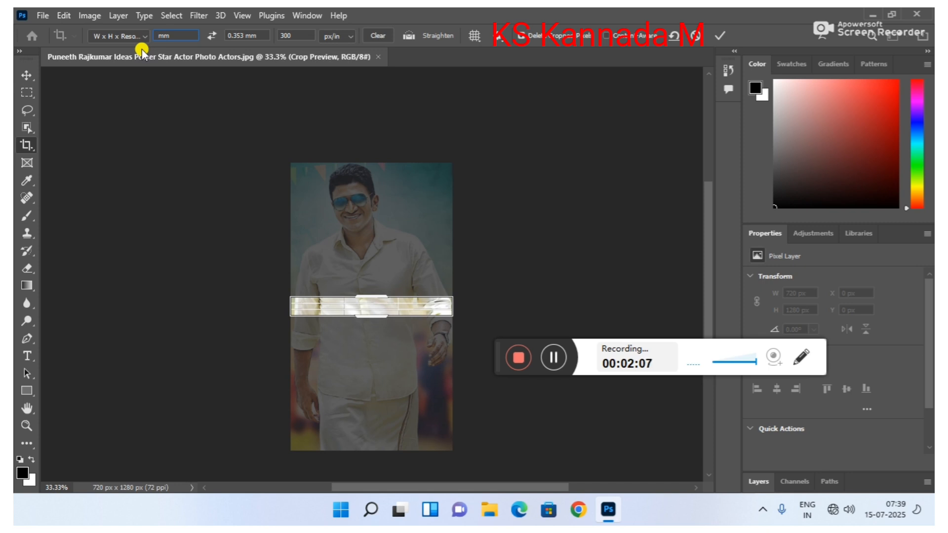
pyautogui.write('35')
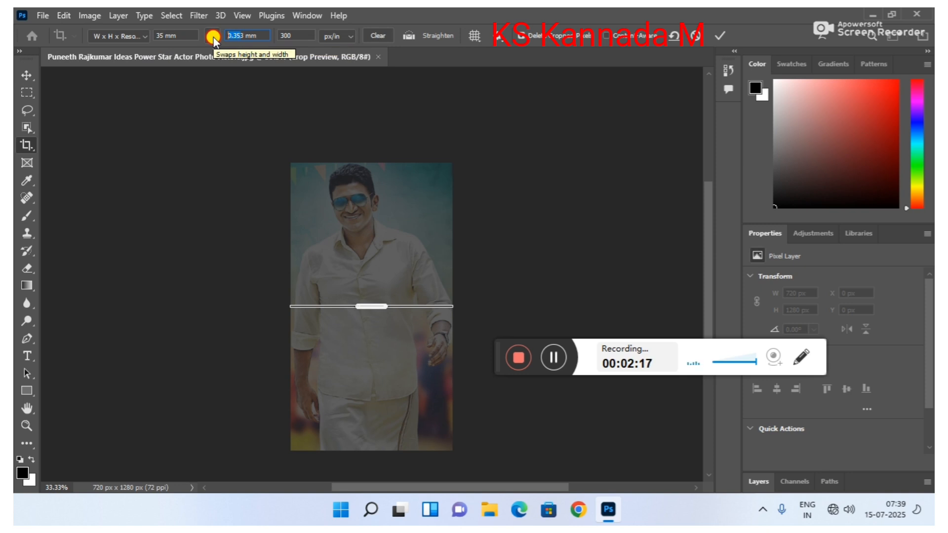
pyautogui.click(244, 33)
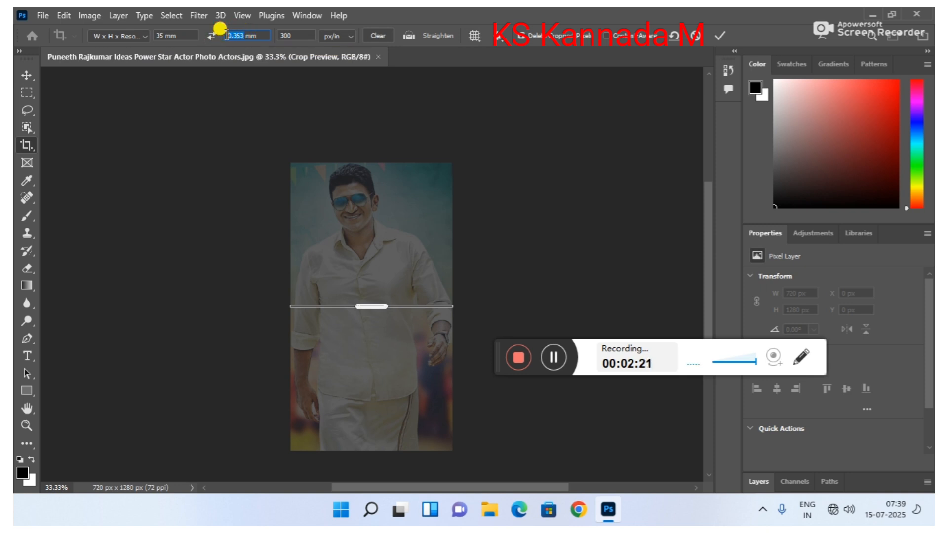
pyautogui.press('BackSpace')
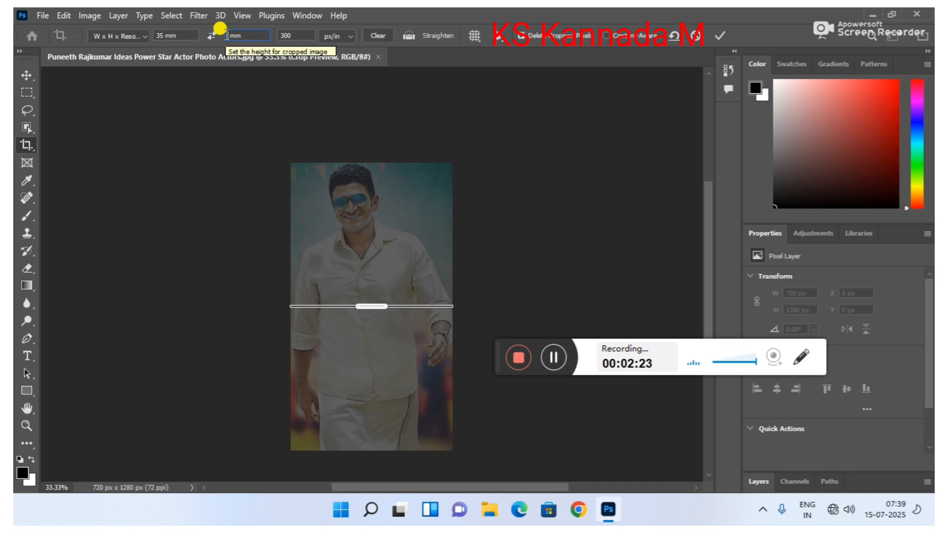
pyautogui.write('45')
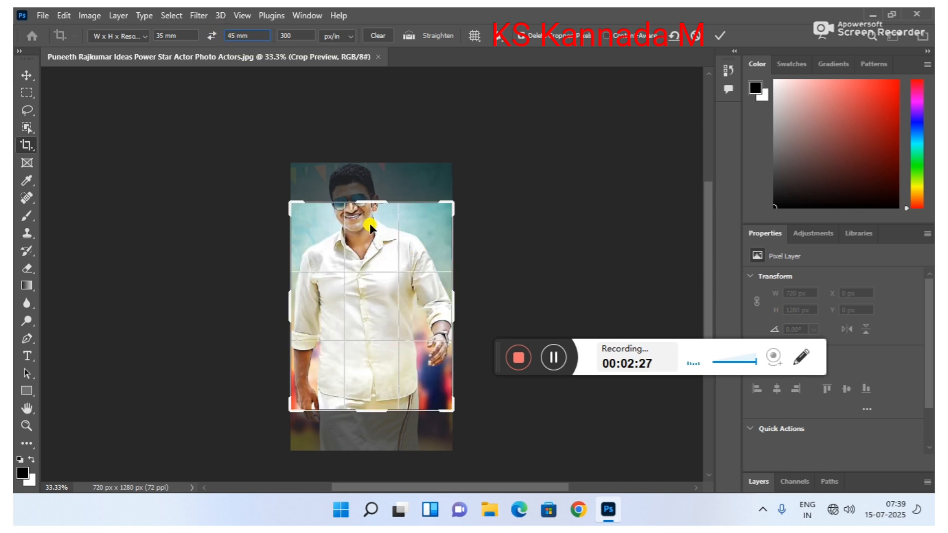
# Fit the crop frame around the man's head and upper body, and apply the crop
pyautogui.moveTo(363, 245); pyautogui.dragTo(365, 278)
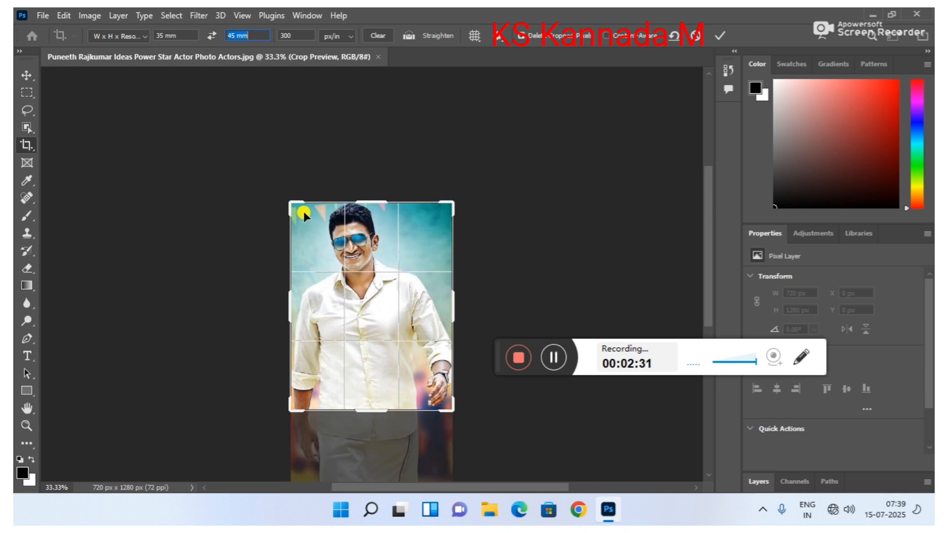
pyautogui.moveTo(445, 306); pyautogui.dragTo(383, 349)
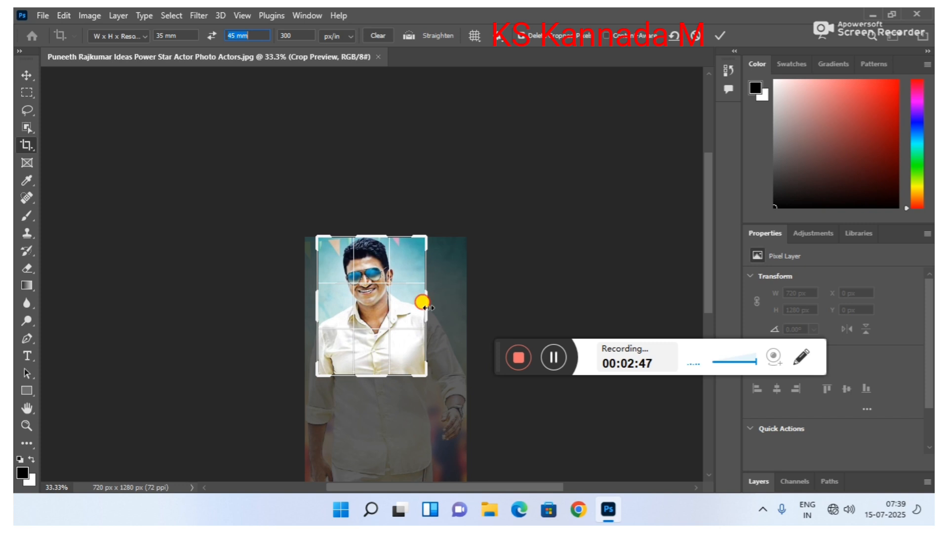
pyautogui.moveTo(428, 307); pyautogui.dragTo(380, 311)
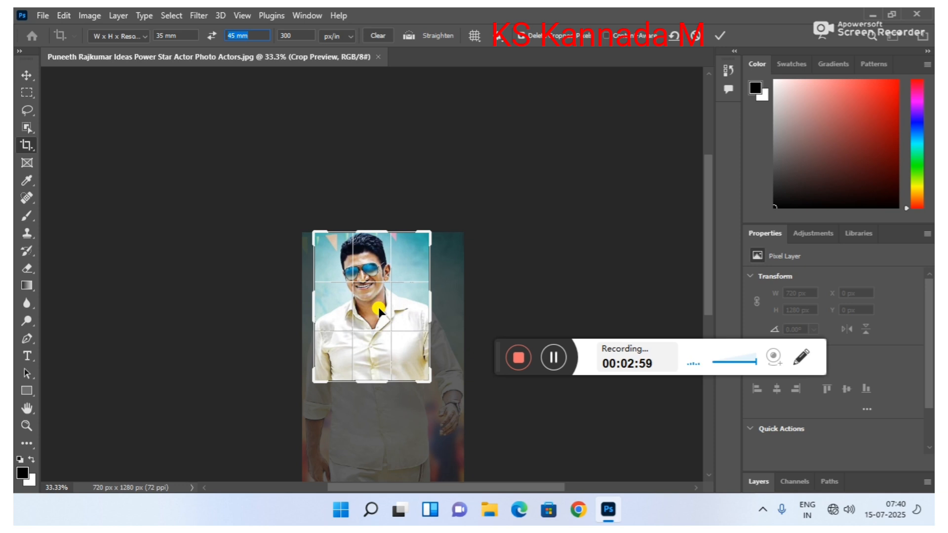
pyautogui.press('Return')
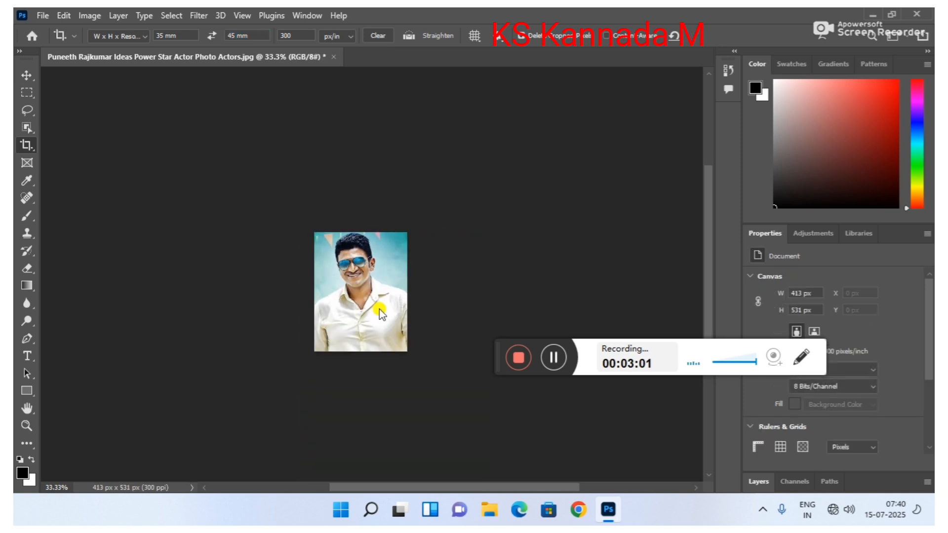
pyautogui.click(376, 324)
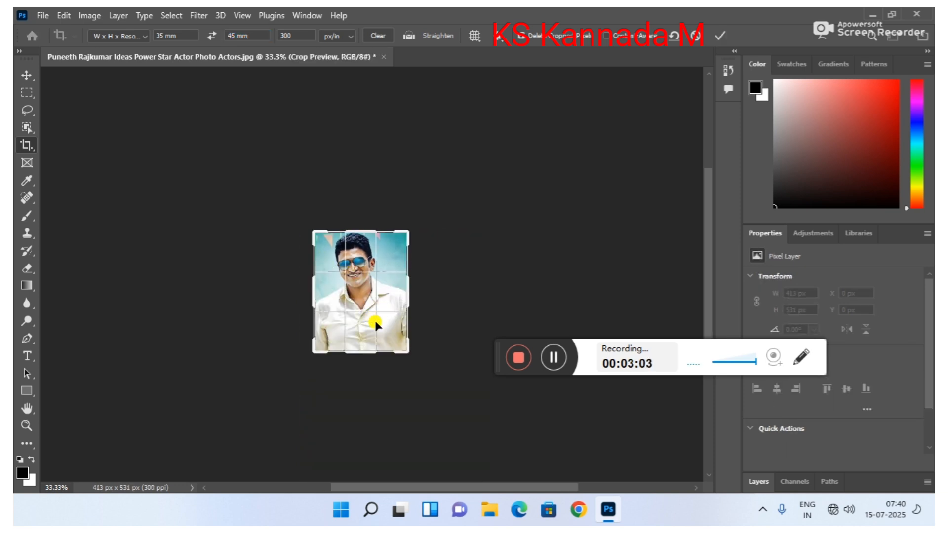
# Apply the pending 35 x 45 mm crop to the portrait photo
pyautogui.doubleClick(375, 322)
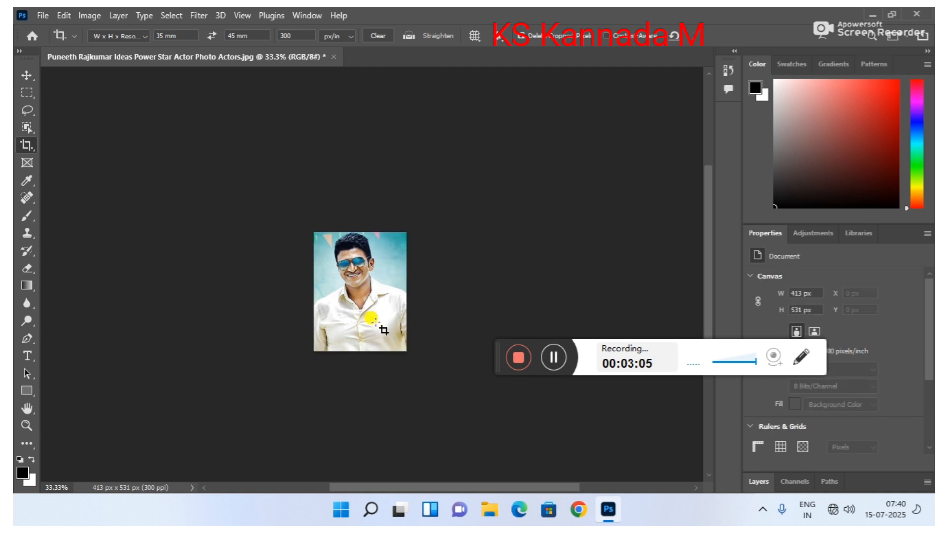
pyautogui.click(375, 323)
pyautogui.doubleClick(376, 323)
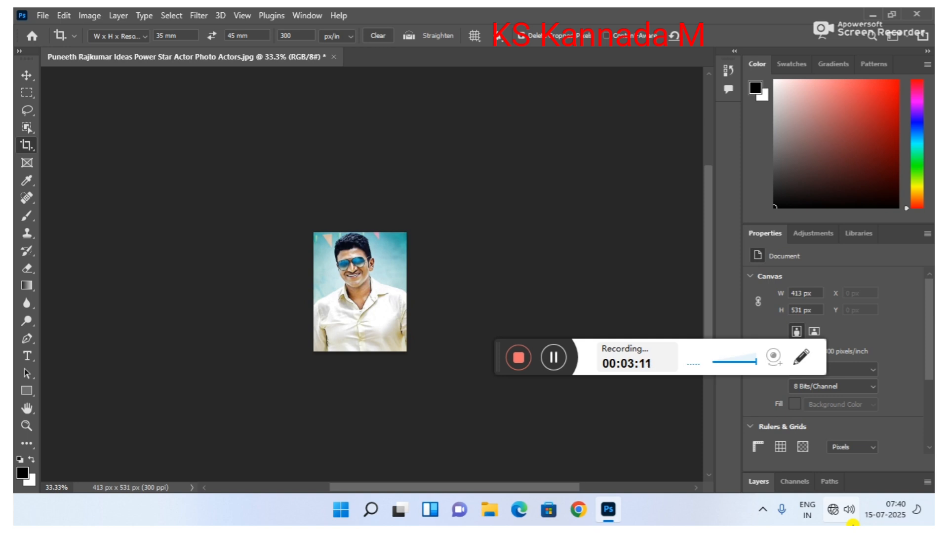
# Select the whole cropped photo, outline it with a 3 px black stroke located inside, and copy it
pyautogui.hotkey('ctrl', 'a')
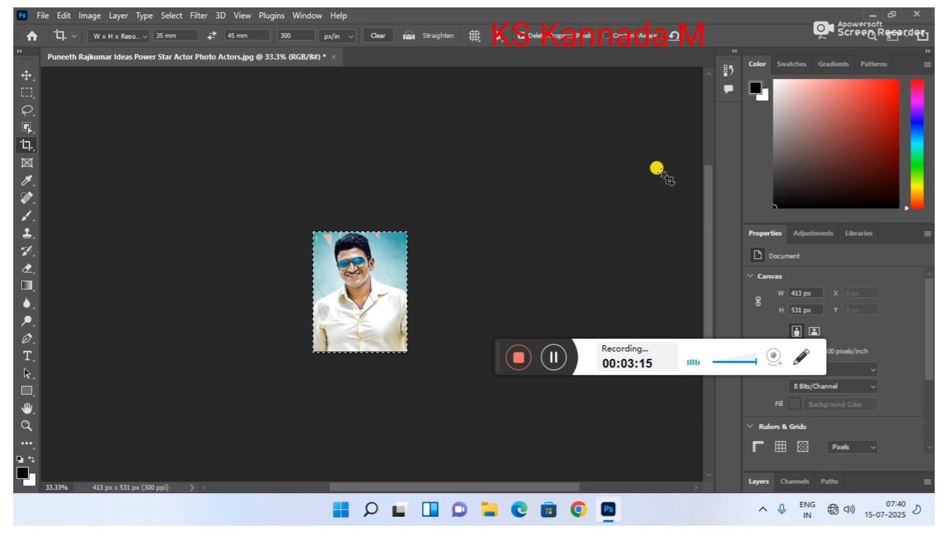
pyautogui.click(64, 15)
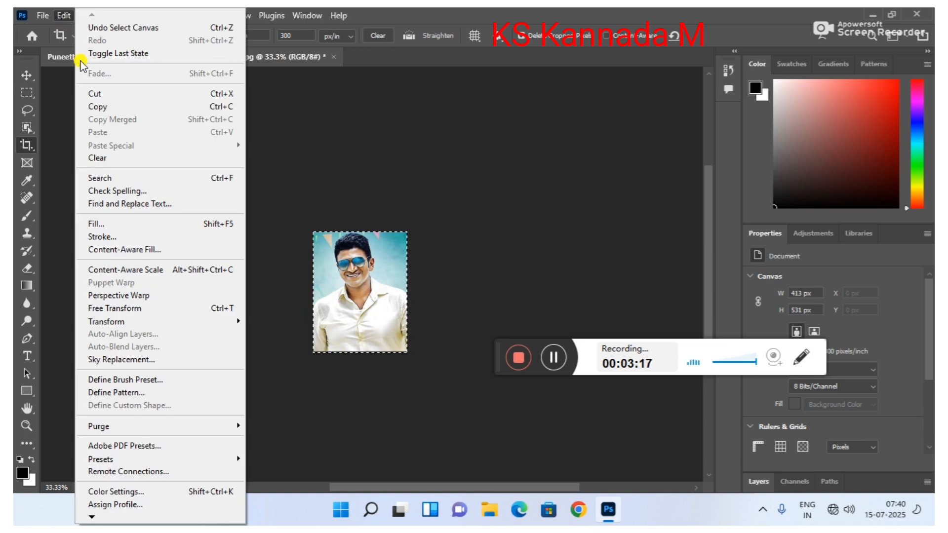
pyautogui.click(132, 237)
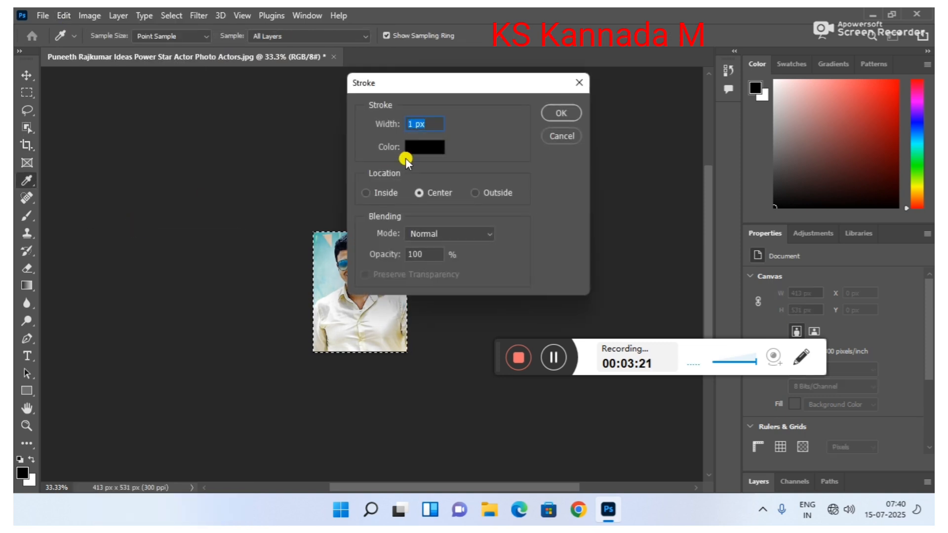
pyautogui.click(416, 124)
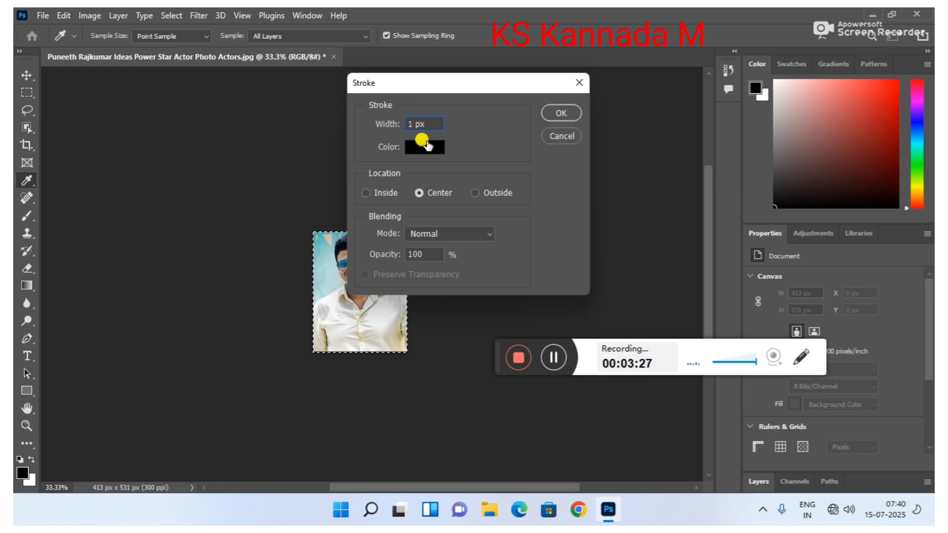
pyautogui.write('3')
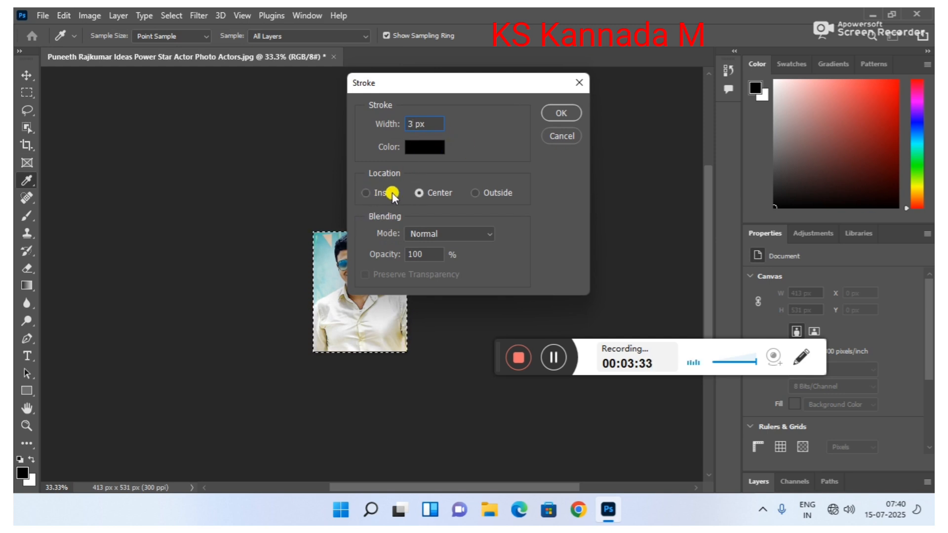
pyautogui.click(367, 194)
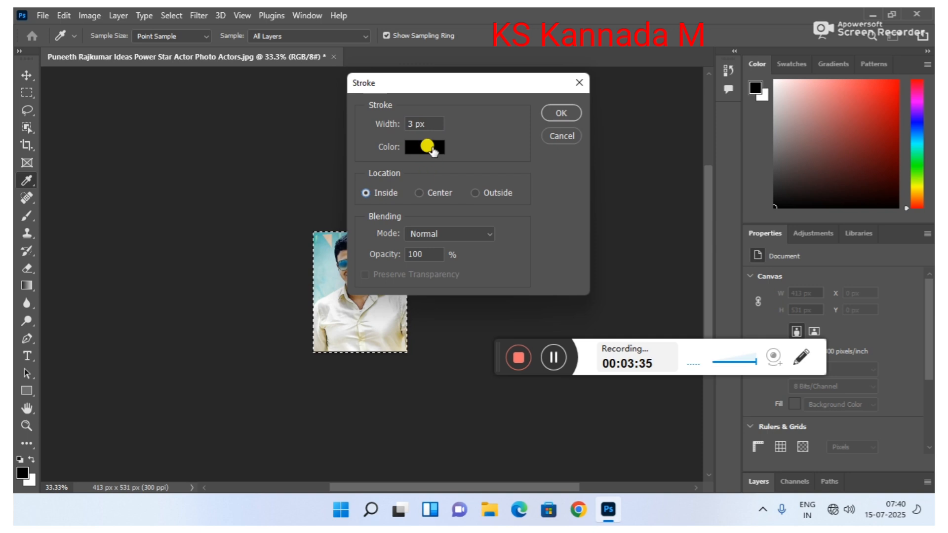
pyautogui.click(427, 146)
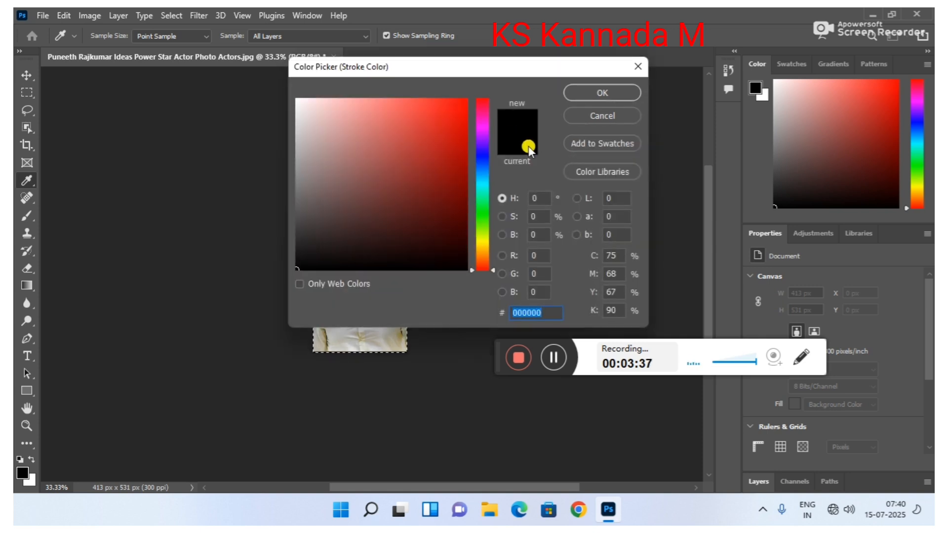
pyautogui.click(600, 92)
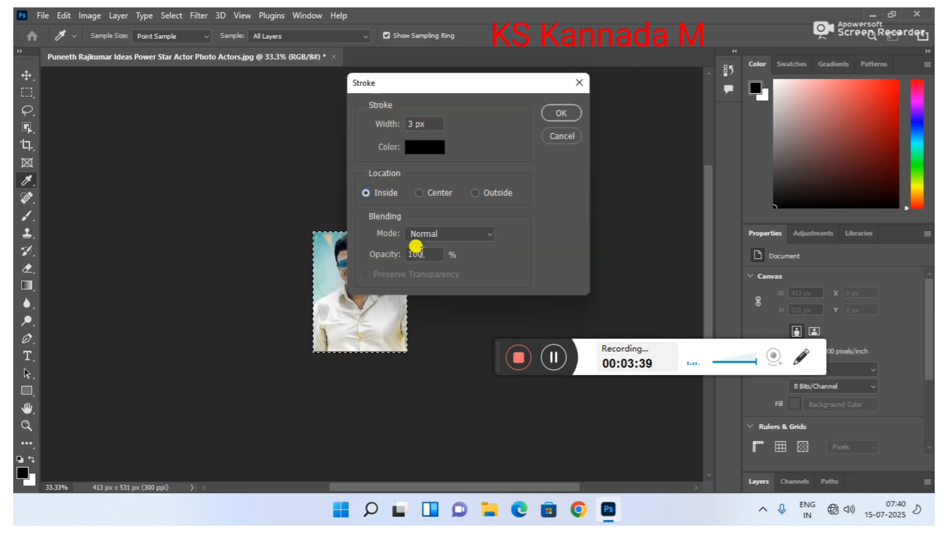
pyautogui.click(560, 112)
pyautogui.press('c')
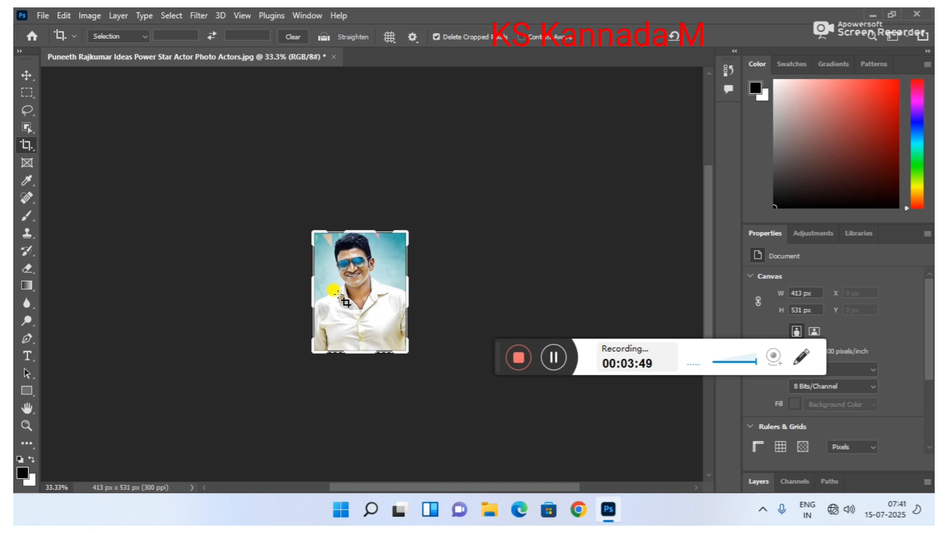
# Start a new document measured in inches and set its width to 4 inches
pyautogui.click(43, 20)
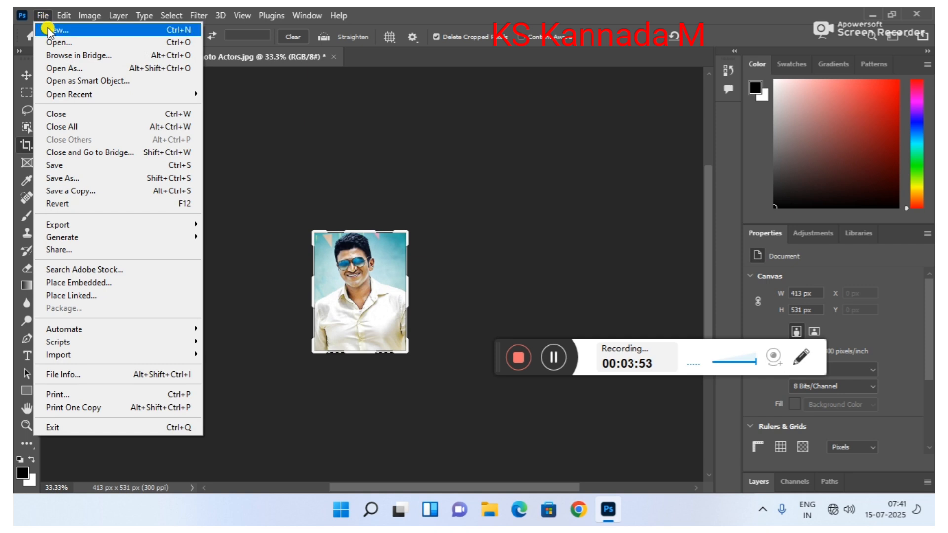
pyautogui.click(49, 30)
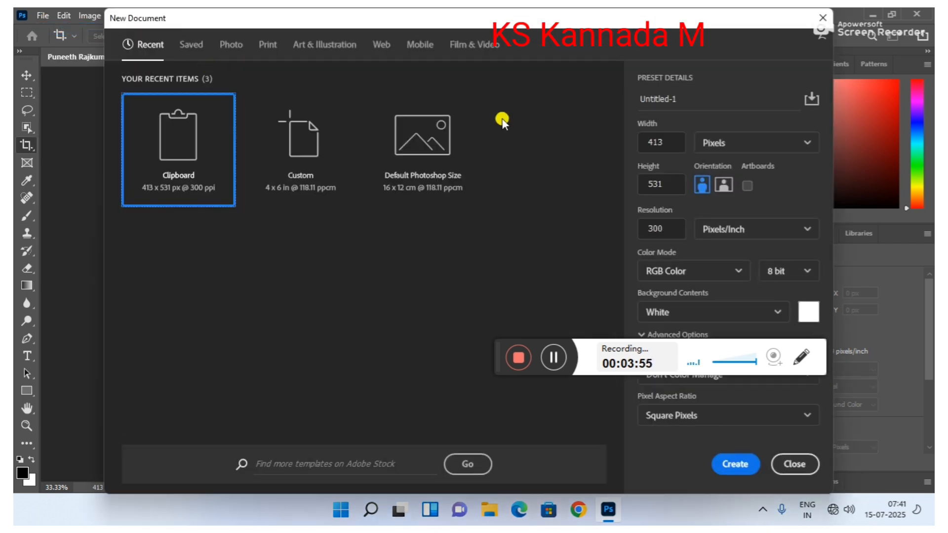
pyautogui.click(703, 142)
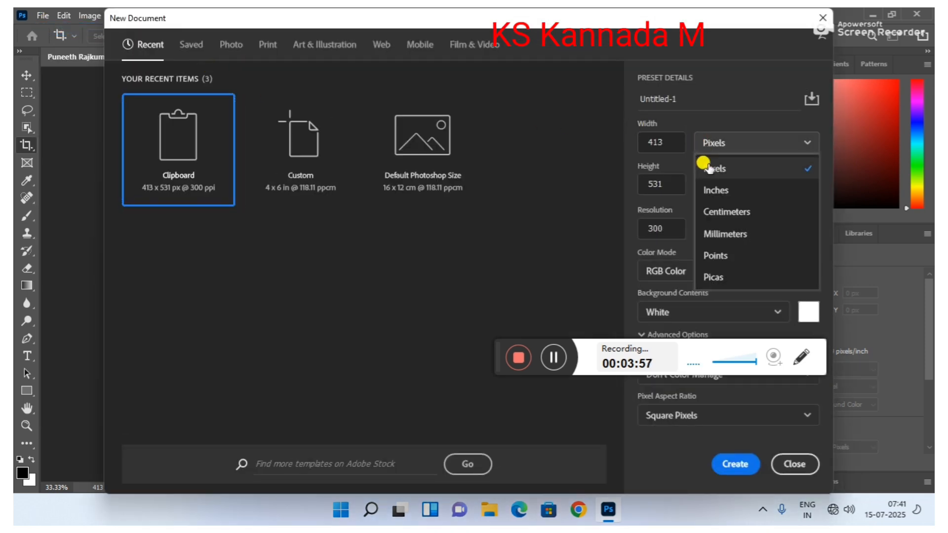
pyautogui.click(711, 187)
pyautogui.click(664, 140)
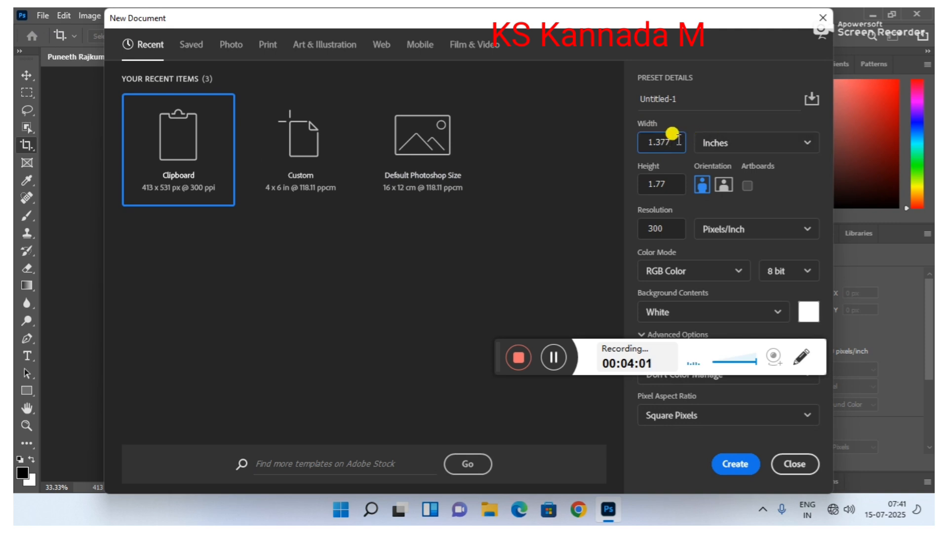
pyautogui.press('BackSpace')
pyautogui.press('BackSpace')
pyautogui.press('BackSpace')
pyautogui.press('BackSpace')
pyautogui.press('BackSpace')
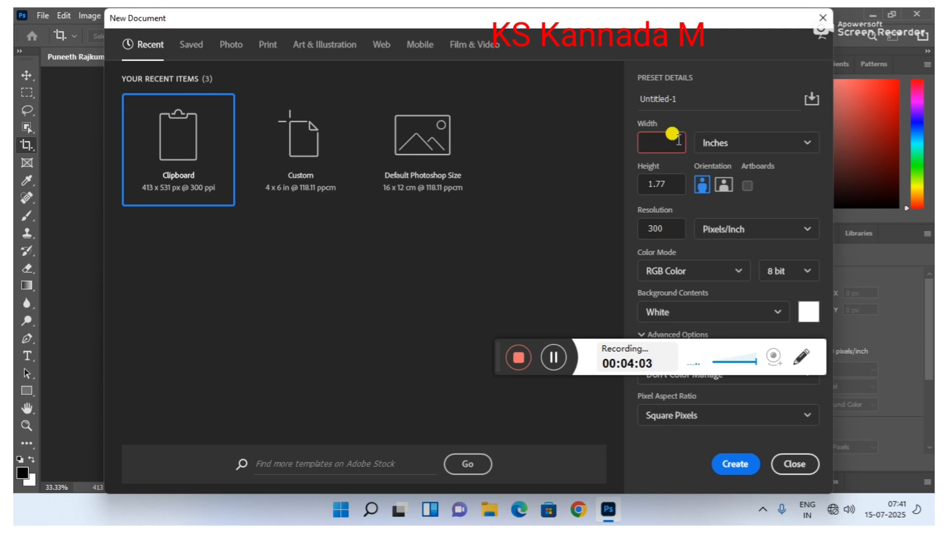
pyautogui.write('4')
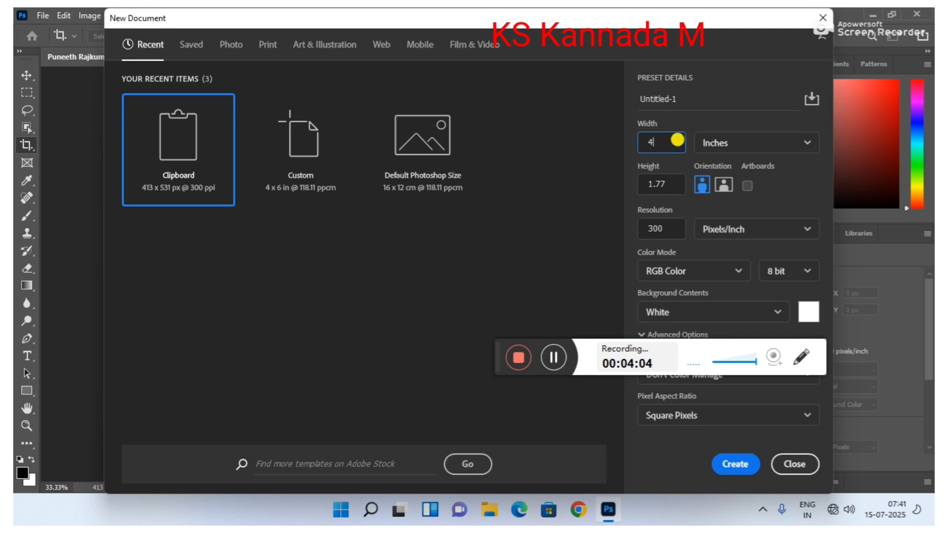
# Set the new document's height to 6 inches
pyautogui.click(672, 181)
pyautogui.press('BackSpace')
pyautogui.press('BackSpace')
pyautogui.press('BackSpace')
pyautogui.press('BackSpace')
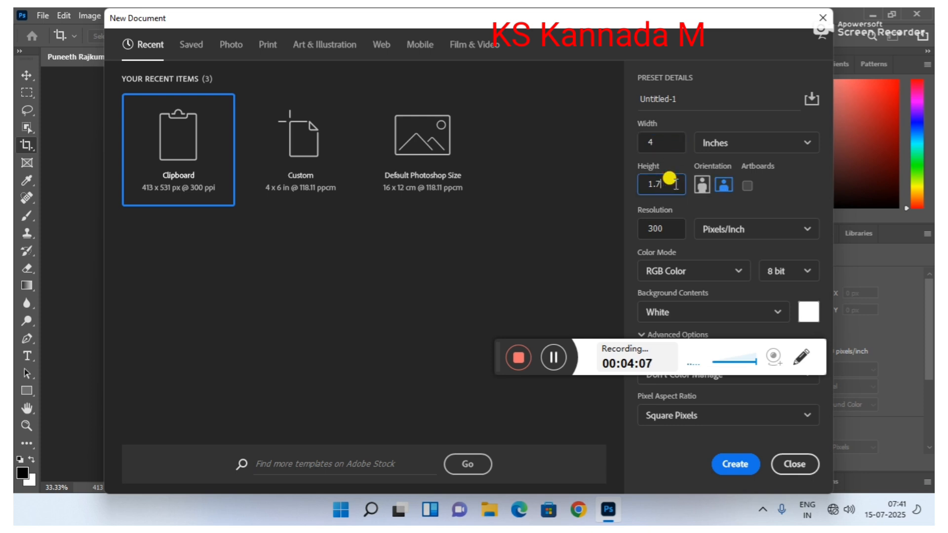
pyautogui.write('66')
pyautogui.press('BackSpace')
pyautogui.press('BackSpace')
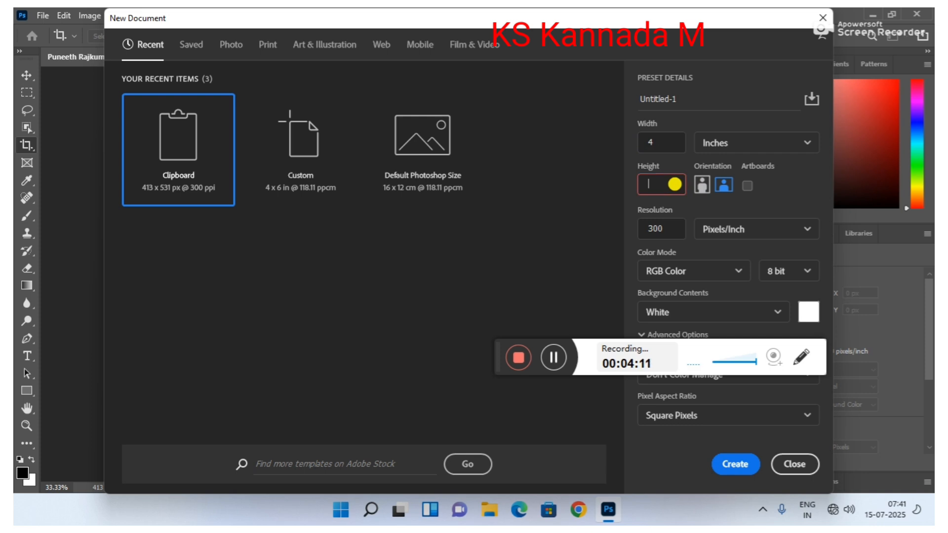
pyautogui.write('6')
# Set the color profile to Working RGB: sRGB IEC61966-2.1 and create the document
pyautogui.moveTo(502, 366); pyautogui.dragTo(482, 484)
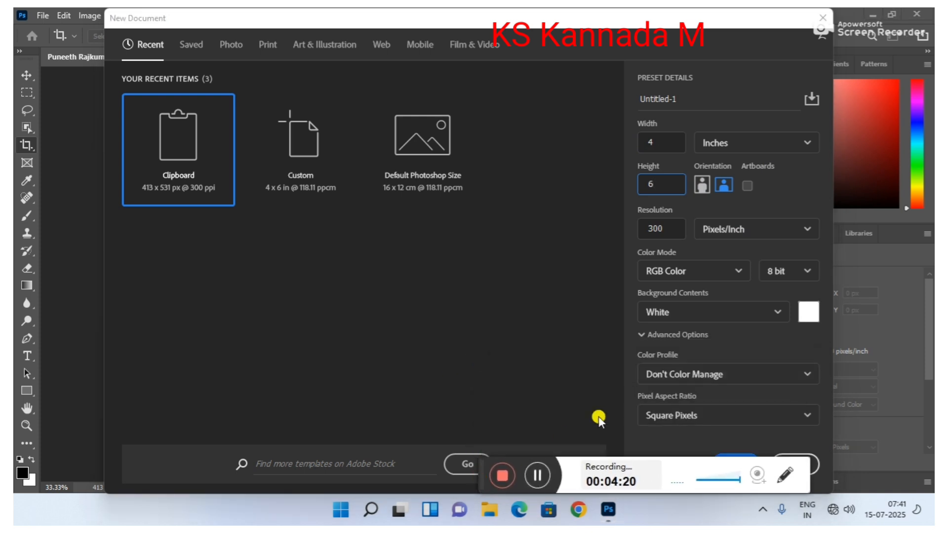
pyautogui.click(689, 375)
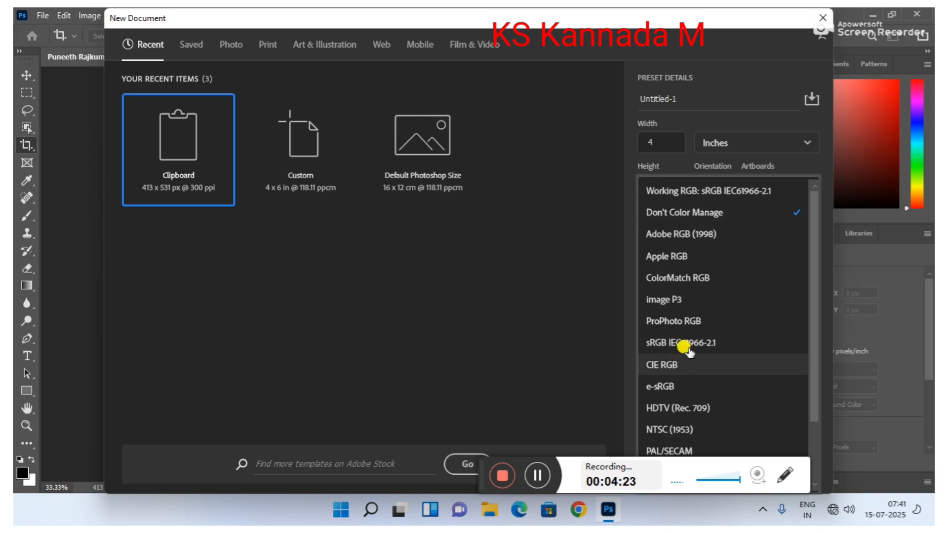
pyautogui.click(710, 200)
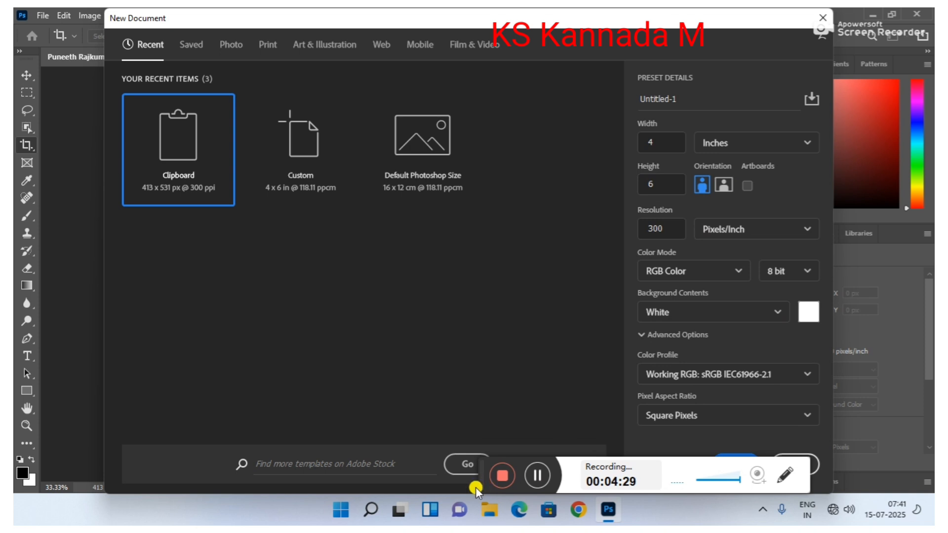
pyautogui.moveTo(469, 478); pyautogui.dragTo(363, 396)
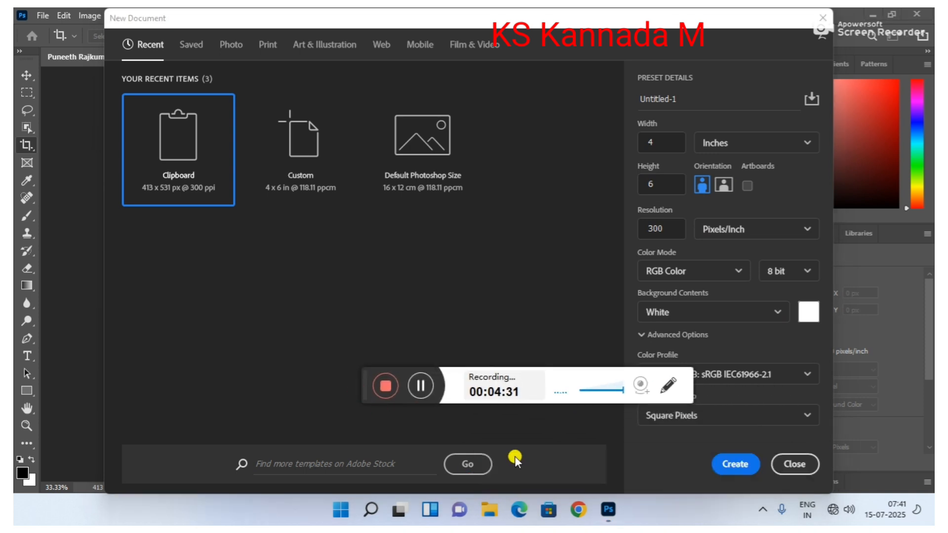
pyautogui.click(741, 469)
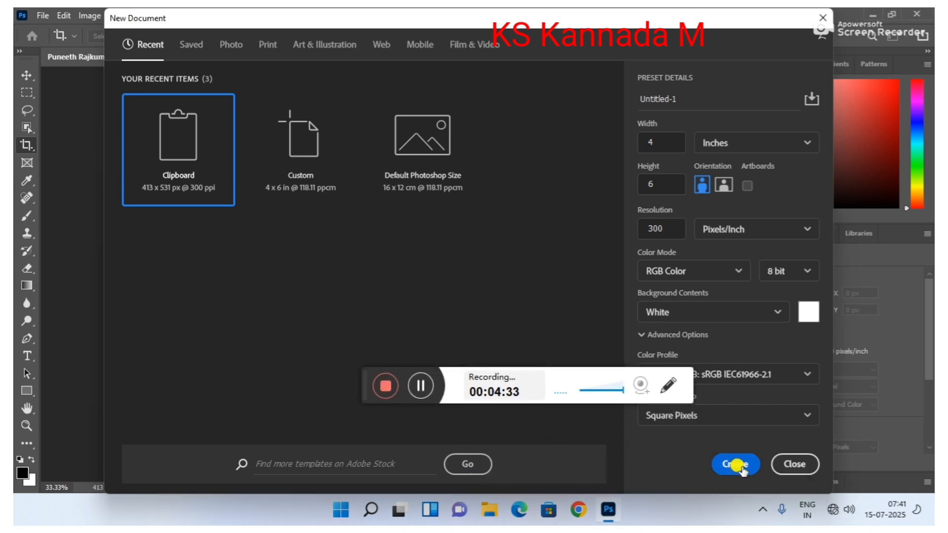
pyautogui.click(741, 466)
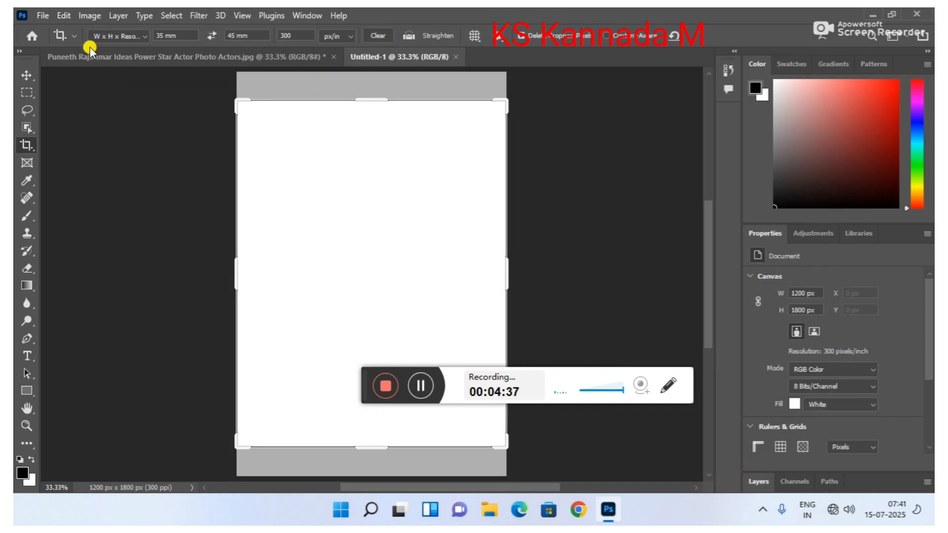
# Rotate the blank canvas 90° clockwise
pyautogui.click(85, 17)
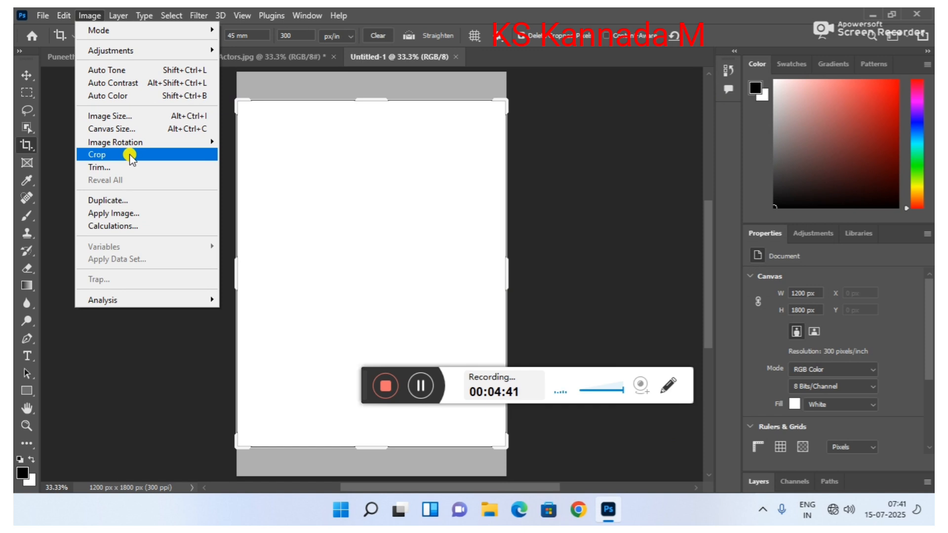
pyautogui.moveTo(133, 144)
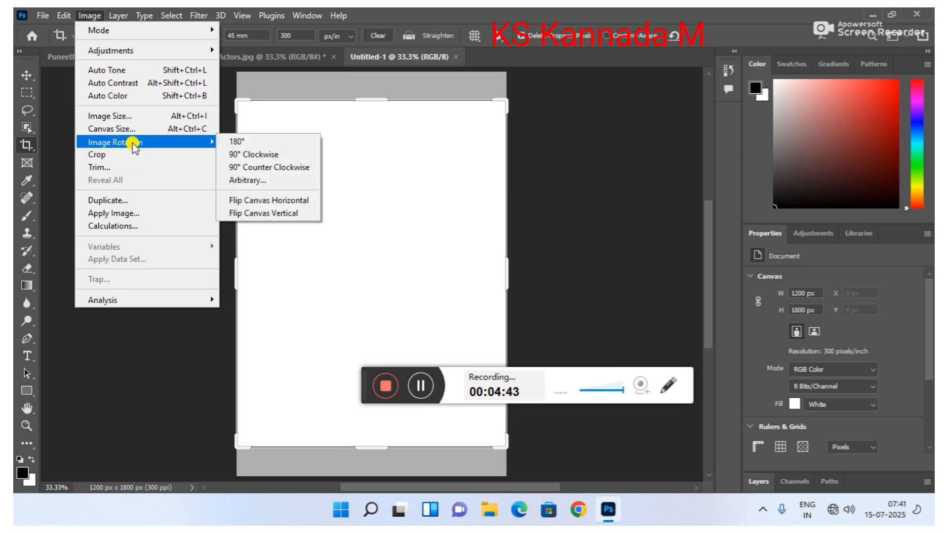
pyautogui.click(236, 155)
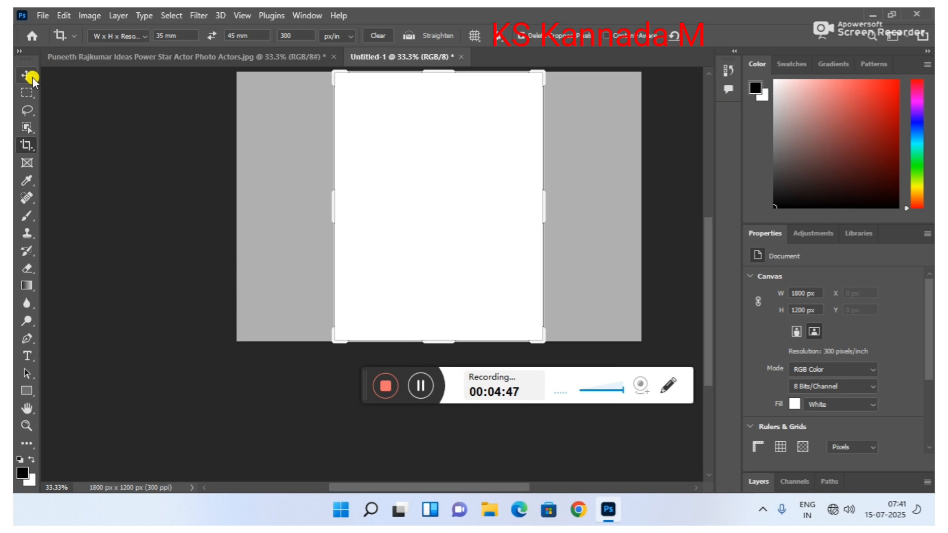
# Paste the bordered photo twice and place the two copies side by side from the canvas's upper-left corner with a narrow gap
pyautogui.click(30, 76)
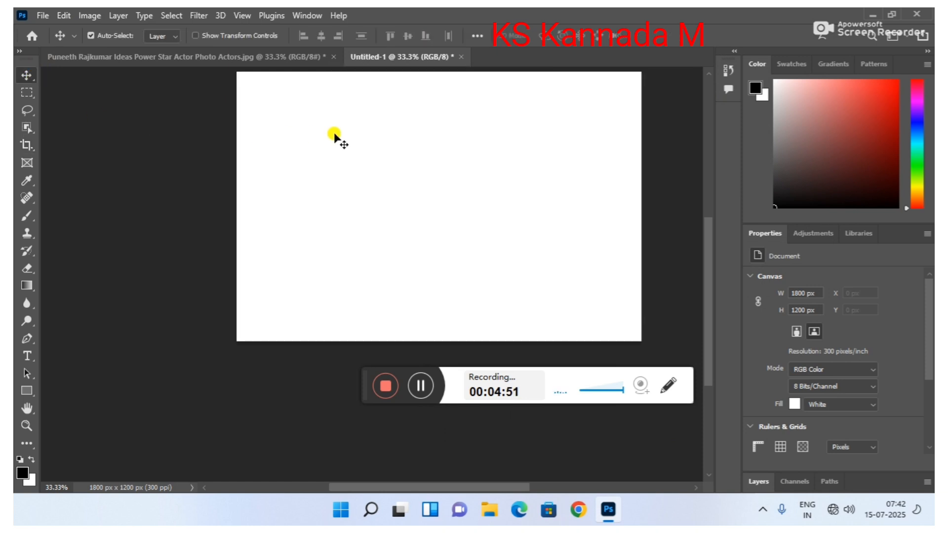
pyautogui.hotkey('ctrl', 'v')
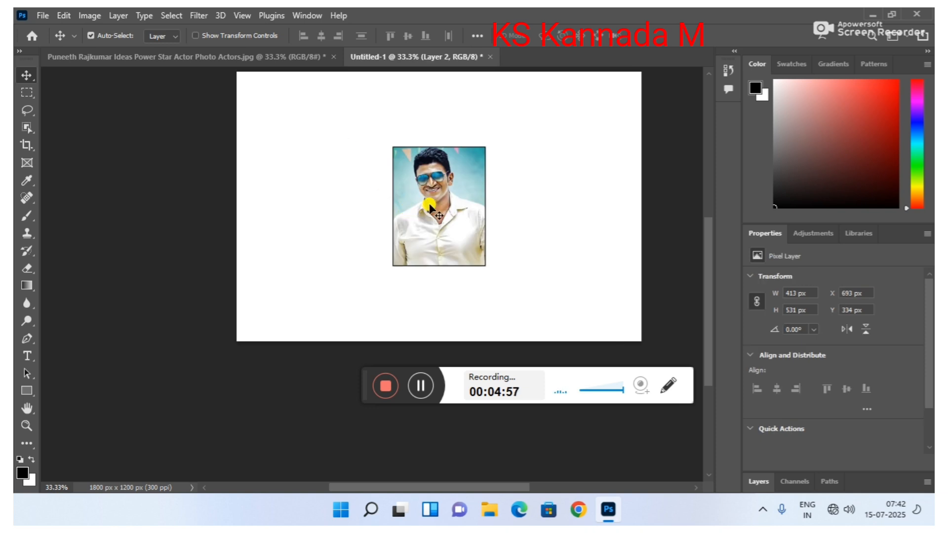
pyautogui.scroll(-1, 429, 207)
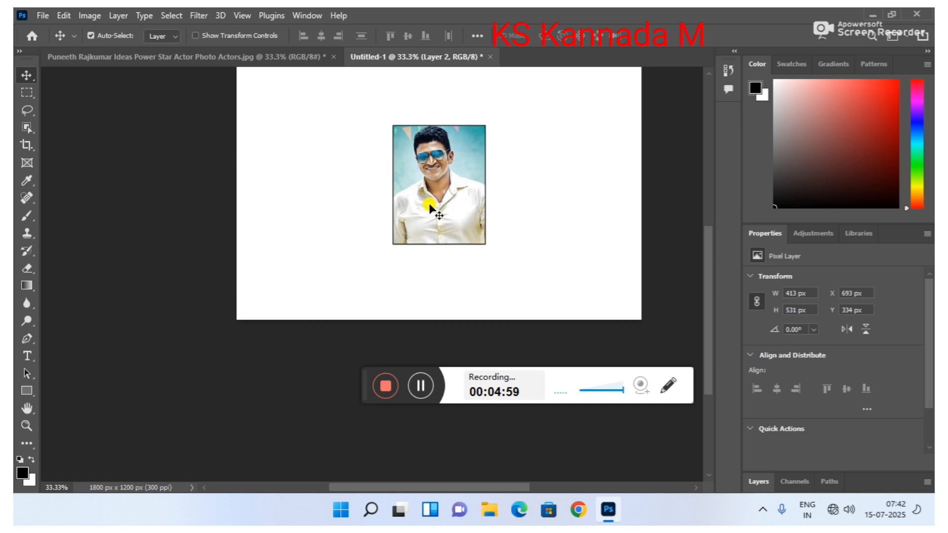
pyautogui.scroll(1, 430, 207)
pyautogui.moveTo(429, 208); pyautogui.dragTo(280, 141)
pyautogui.moveTo(417, 204); pyautogui.dragTo(383, 140)
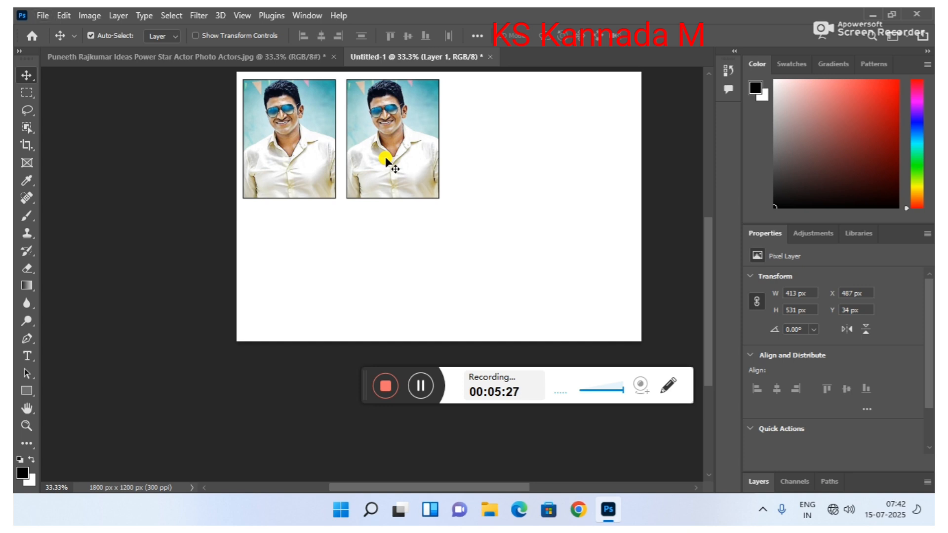
pyautogui.moveTo(385, 157); pyautogui.dragTo(428, 160)
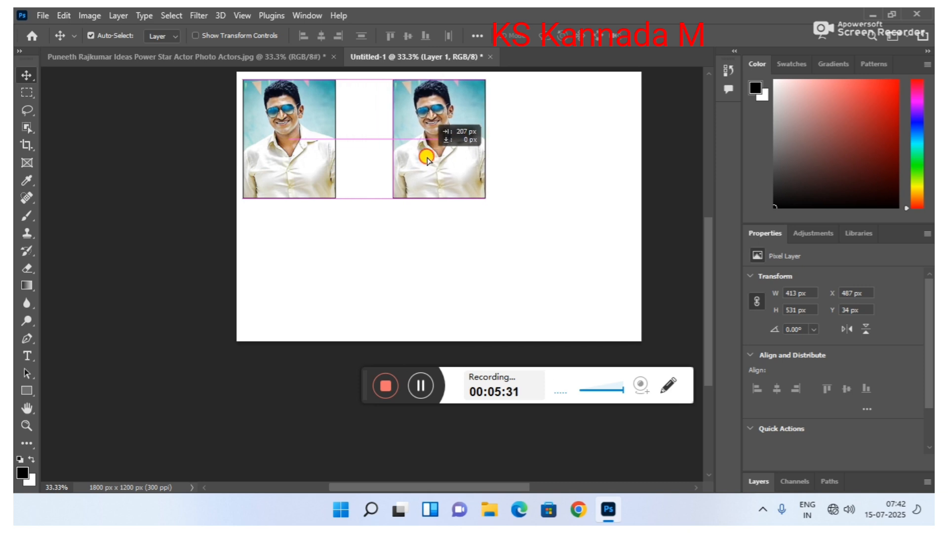
pyautogui.moveTo(427, 159); pyautogui.dragTo(384, 157)
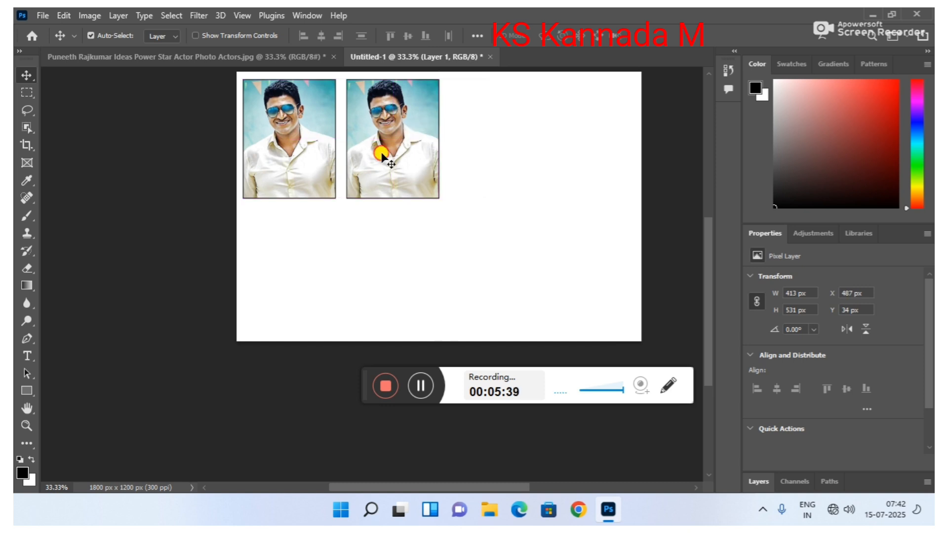
pyautogui.moveTo(383, 155)
pyautogui.mouseDown()
pyautogui.moveTo(452, 153)
pyautogui.moveTo(372, 153)
pyautogui.moveTo(413, 157)
pyautogui.moveTo(384, 153)
pyautogui.mouseUp()
# Duplicate the first photo and align the copy as the third photo in the upper row, with an equal gap
pyautogui.click(296, 168)
pyautogui.moveTo(296, 167); pyautogui.dragTo(504, 167)
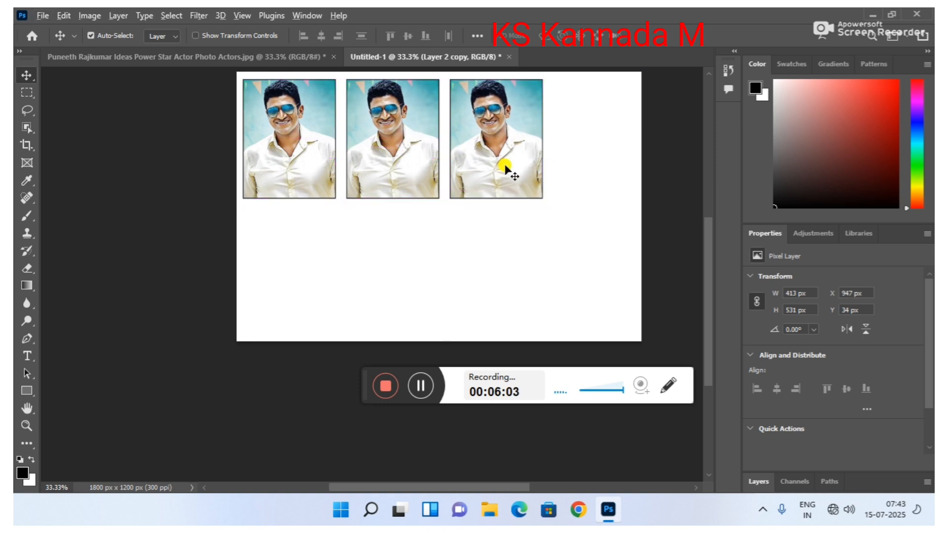
# Complete the upper row with a fourth copy of the photo, and duplicate all four photos into a second row below
pyautogui.moveTo(505, 166); pyautogui.dragTo(606, 167)
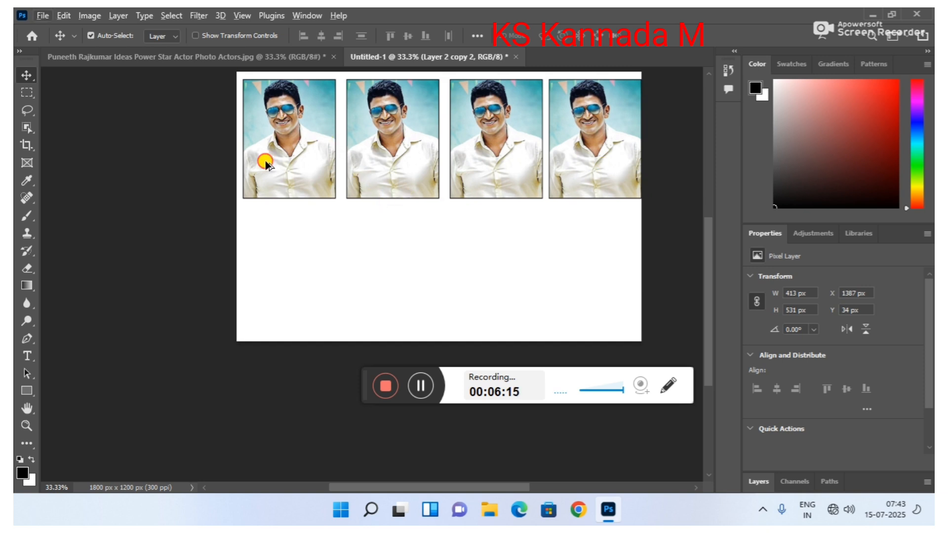
pyautogui.moveTo(266, 164); pyautogui.dragTo(265, 295)
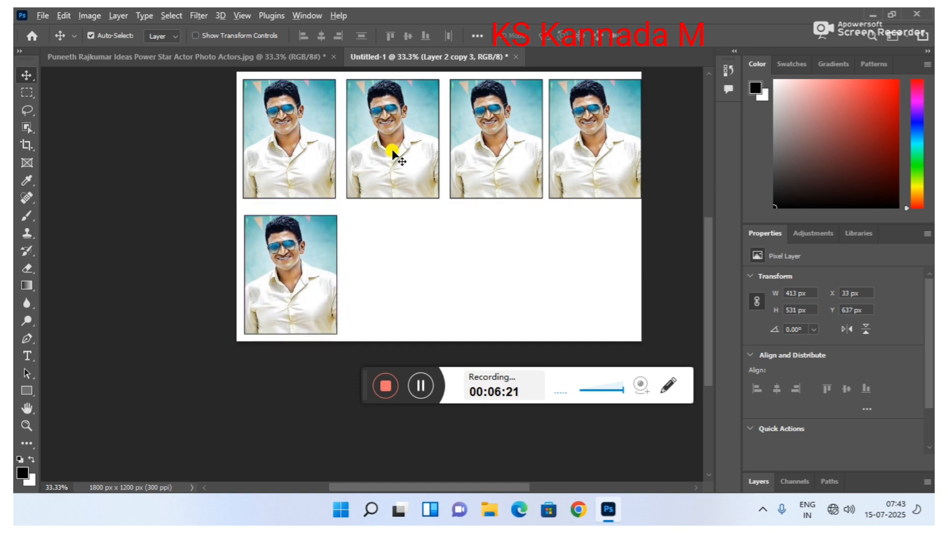
pyautogui.moveTo(392, 150); pyautogui.dragTo(396, 289)
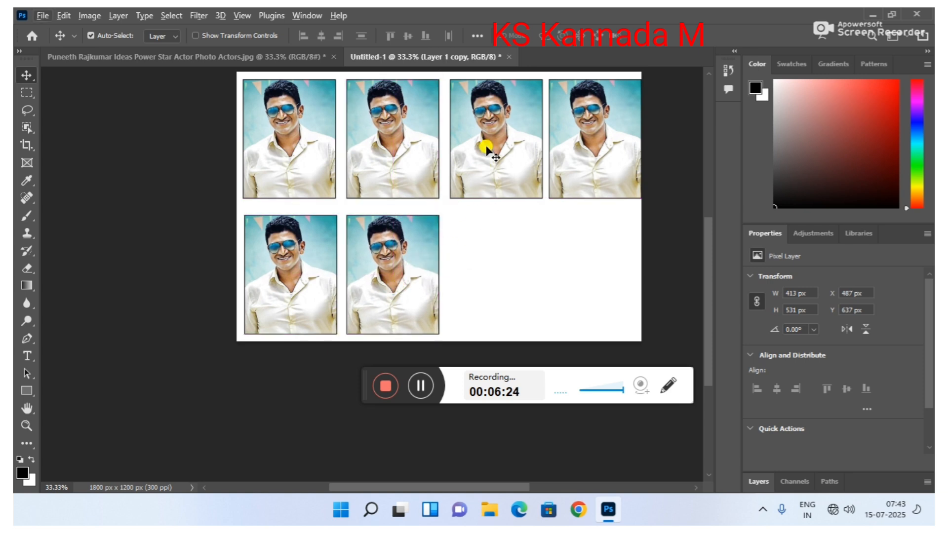
pyautogui.moveTo(486, 148); pyautogui.dragTo(485, 275)
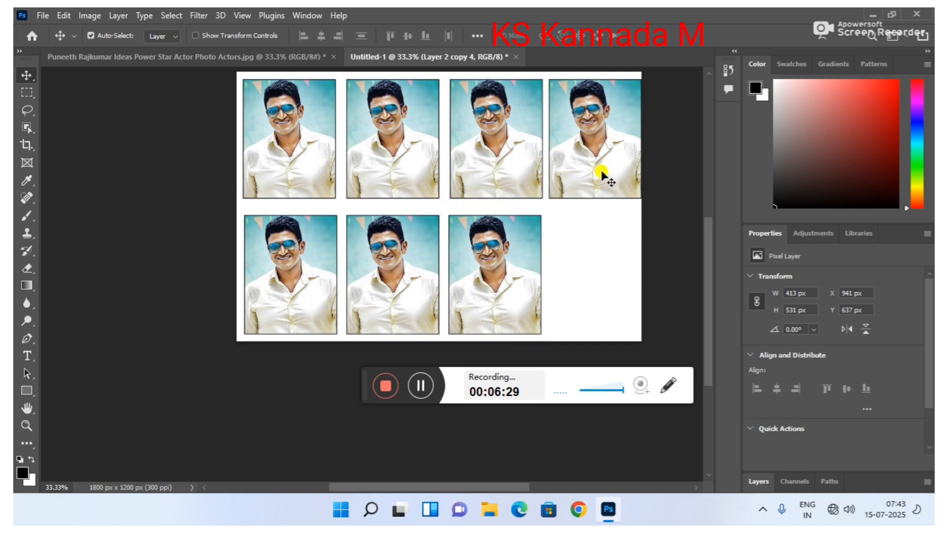
pyautogui.moveTo(599, 131); pyautogui.dragTo(598, 264)
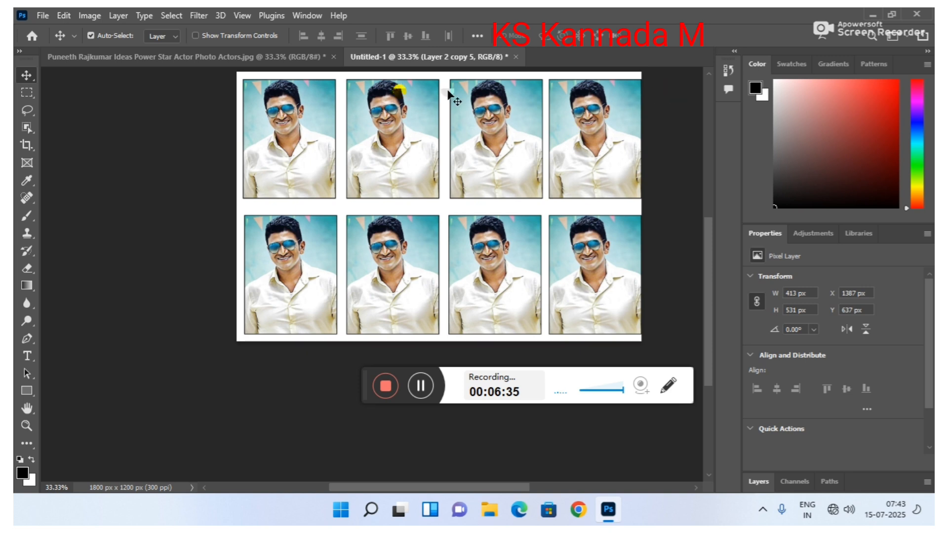
# Try nudging the second photo in the upper row left to X 460 px to narrow its gap
pyautogui.click(373, 131)
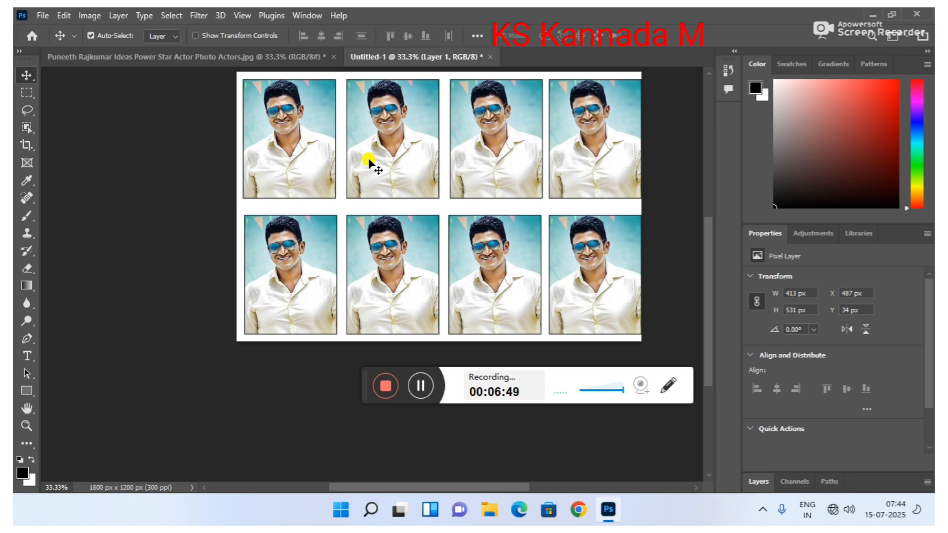
pyautogui.press('Left')
pyautogui.press('Left')
pyautogui.press('Left')
pyautogui.press('Left')
pyautogui.press('Left')
pyautogui.press('Left')
pyautogui.press('Left')
pyautogui.press('Left')
pyautogui.press('Left')
pyautogui.press('Left')
pyautogui.press('Left')
pyautogui.press('Left')
pyautogui.press('Left')
pyautogui.press('Left')
pyautogui.press('Left')
pyautogui.press('Left')
pyautogui.press('Left')
pyautogui.press('Left')
pyautogui.press('Left')
pyautogui.press('Left')
pyautogui.press('Left')
pyautogui.press('Left')
pyautogui.press('Left')
pyautogui.press('Left')
pyautogui.press('Left')
pyautogui.press('Left')
pyautogui.press('Left')
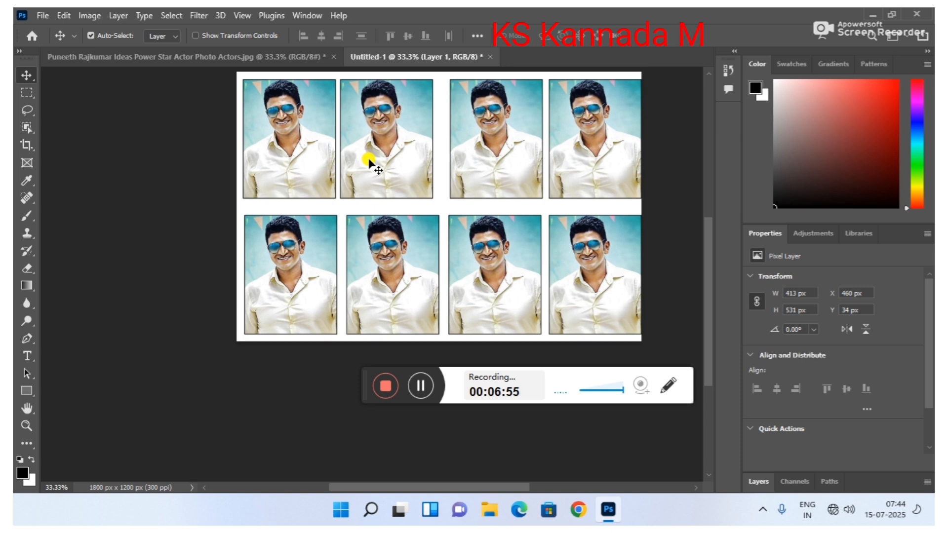
# Replace the second upper-row photo with a duplicate of the first, positioned at X 469 px and Y 34 px
pyautogui.press('Delete')
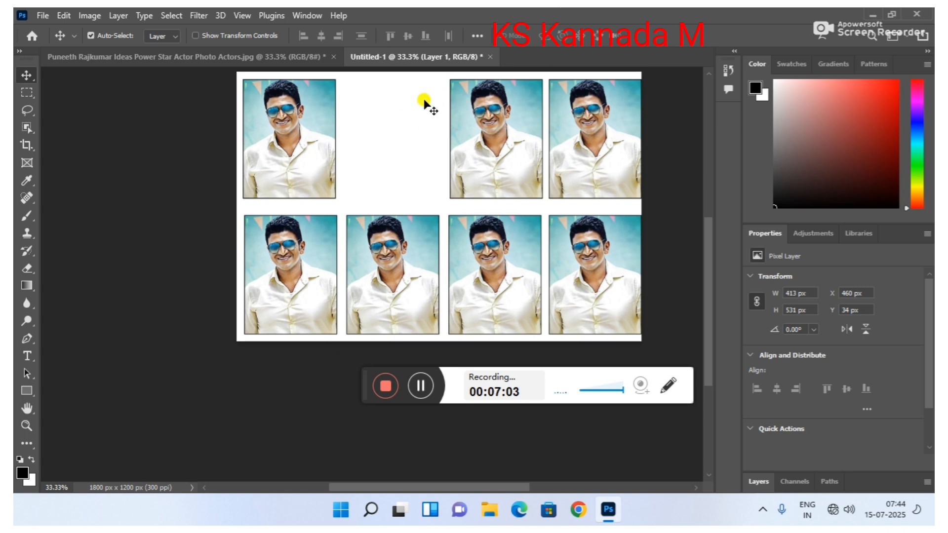
pyautogui.click(306, 139)
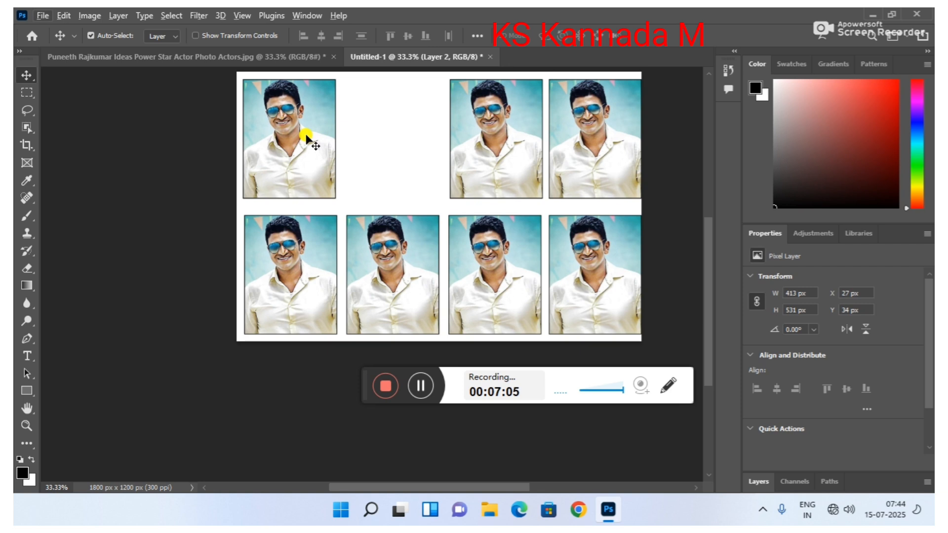
pyautogui.moveTo(307, 139); pyautogui.dragTo(411, 143)
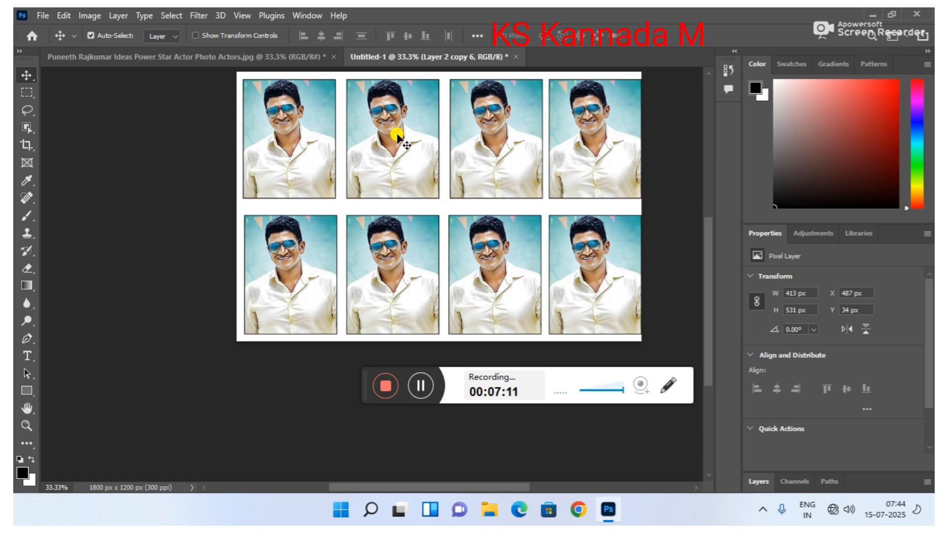
pyautogui.press('Left')
pyautogui.press('Left')
pyautogui.press('Left')
pyautogui.press('Left')
pyautogui.press('Left')
pyautogui.press('Left')
pyautogui.press('Left')
pyautogui.press('Left')
pyautogui.press('Left')
pyautogui.press('Left')
pyautogui.press('Left')
pyautogui.press('Left')
pyautogui.press('Left')
pyautogui.press('Left')
pyautogui.press('Left')
pyautogui.press('Left')
pyautogui.press('Left')
pyautogui.press('Left')
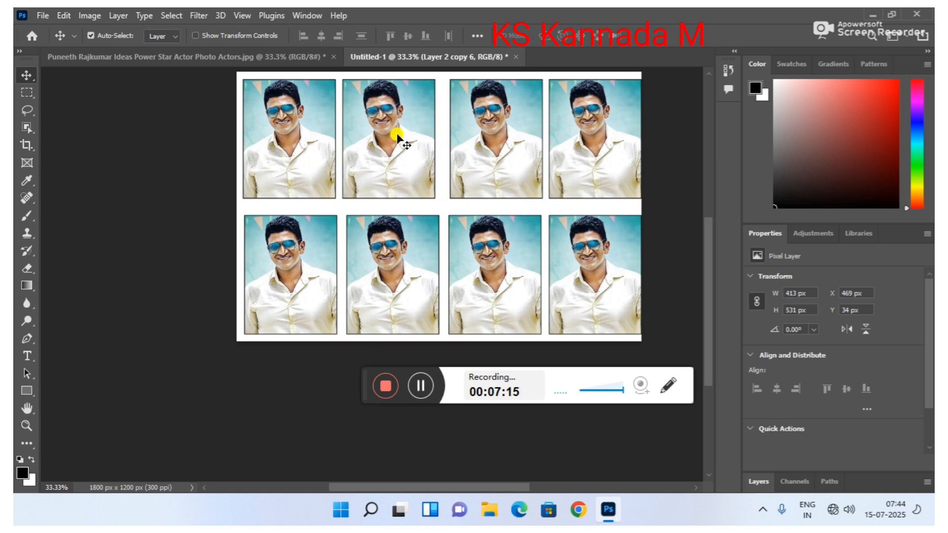
# Nudge the third photo in the upper row left to X 920 px
pyautogui.click(506, 120)
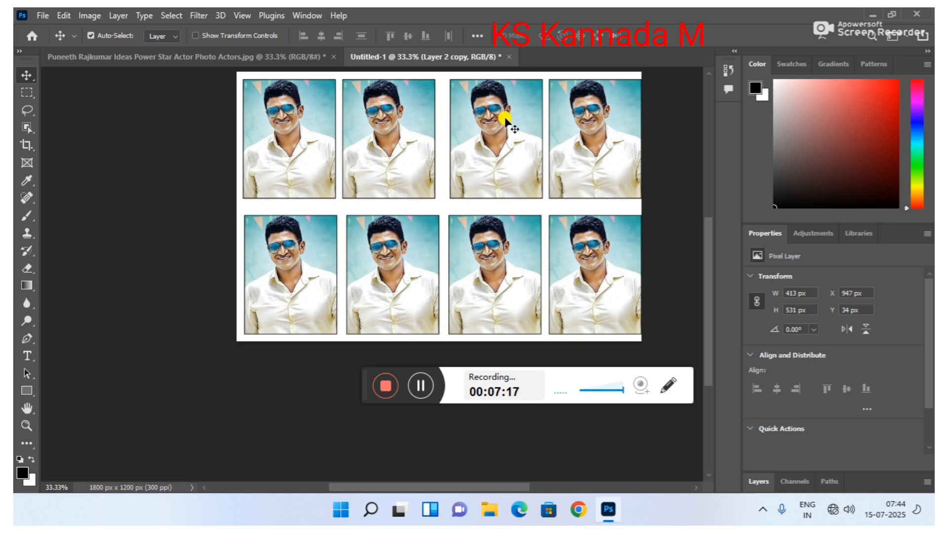
pyautogui.press('Left')
pyautogui.press('Left')
pyautogui.press('Left')
pyautogui.press('Left')
pyautogui.press('Left')
pyautogui.press('Left')
pyautogui.press('Left')
pyautogui.press('Left')
pyautogui.press('Left')
pyautogui.press('Left')
pyautogui.press('Left')
pyautogui.press('Left')
pyautogui.press('Left')
pyautogui.press('Left')
pyautogui.press('Left')
pyautogui.press('Left')
pyautogui.press('Left')
pyautogui.press('Left')
pyautogui.press('Left')
pyautogui.press('Left')
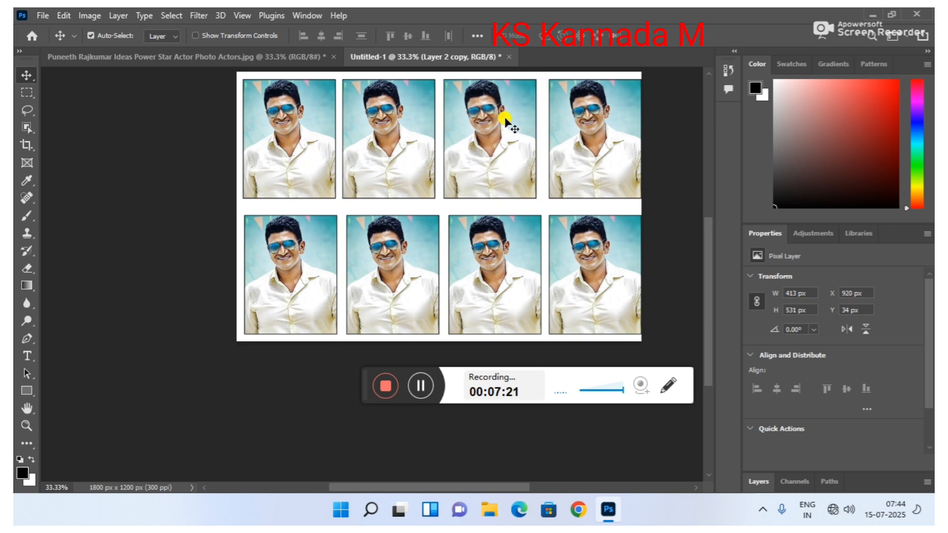
# Nudge the fourth photo in the upper row left, leaving a narrow white margin at the canvas's right edge
pyautogui.click(580, 133)
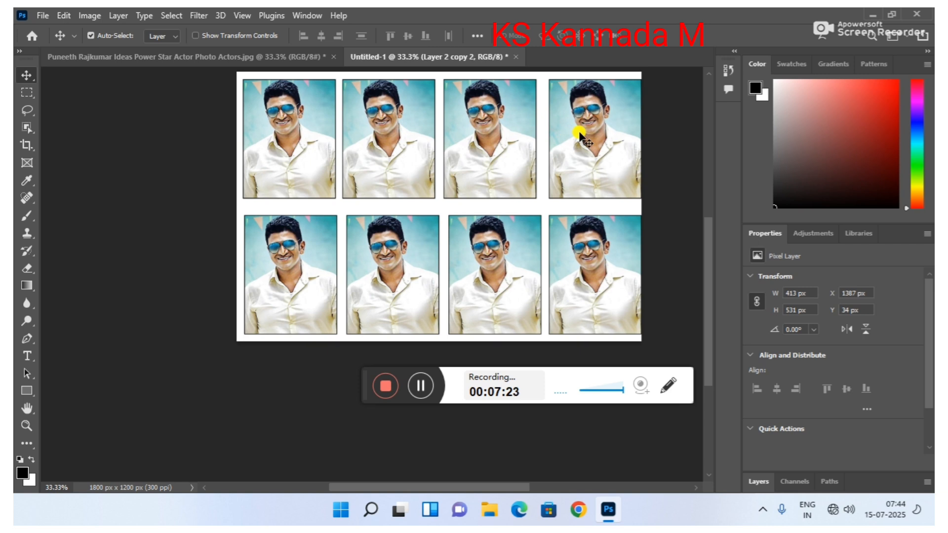
pyautogui.press('Left')
pyautogui.press('Left')
pyautogui.press('Left')
pyautogui.press('Left')
pyautogui.press('Left')
pyautogui.press('Left')
pyautogui.press('Left')
pyautogui.press('Left')
pyautogui.press('Left')
pyautogui.press('Left')
pyautogui.press('Left')
pyautogui.press('Left')
pyautogui.press('Left')
pyautogui.press('Left')
pyautogui.press('Left')
pyautogui.press('Left')
pyautogui.press('Left')
pyautogui.press('Left')
pyautogui.press('Left')
pyautogui.press('Left')
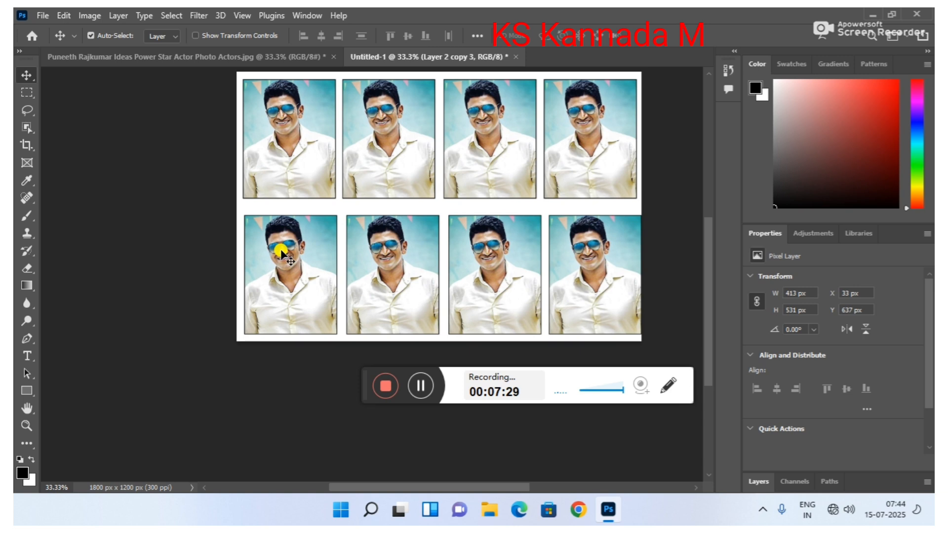
# Nudge the first photo in the lower row left to X 27 px, in line with the photo above
pyautogui.press('Left')
pyautogui.press('Left')
pyautogui.press('Left')
pyautogui.press('Left')
pyautogui.press('Left')
pyautogui.press('Left')
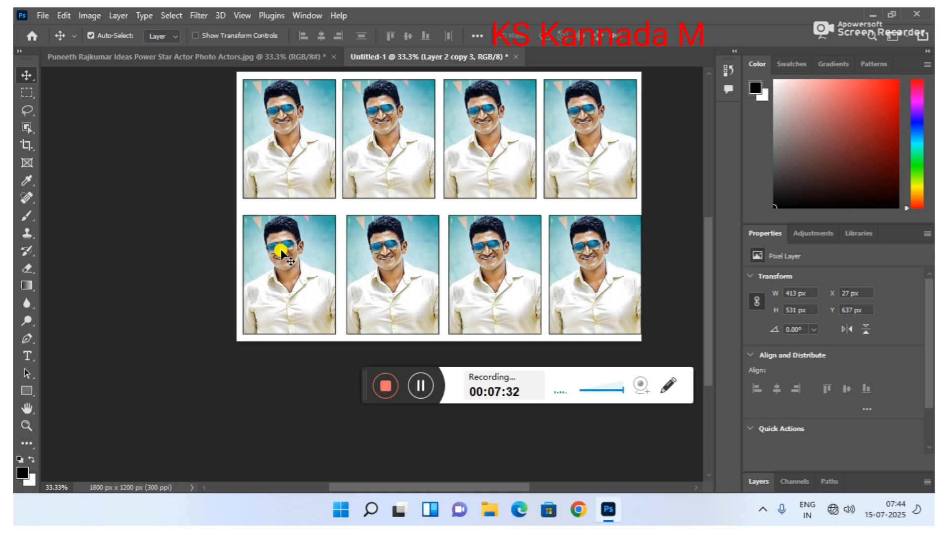
# Nudge the second photo in the lower row left to X 475 px
pyautogui.click(381, 267)
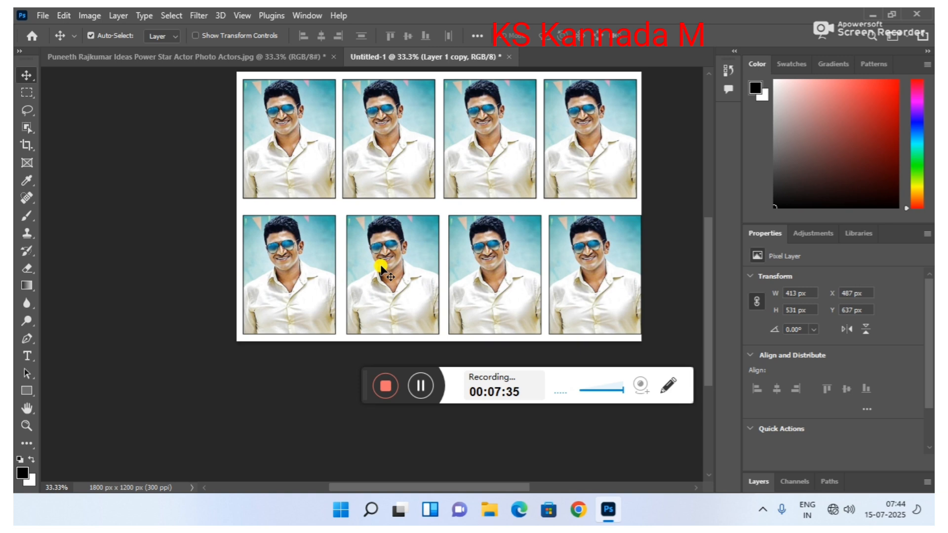
pyautogui.press('Left')
pyautogui.press('Left')
pyautogui.press('Left')
pyautogui.press('Left')
pyautogui.press('Left')
pyautogui.press('Left')
pyautogui.press('Left')
pyautogui.press('Left')
pyautogui.press('Left')
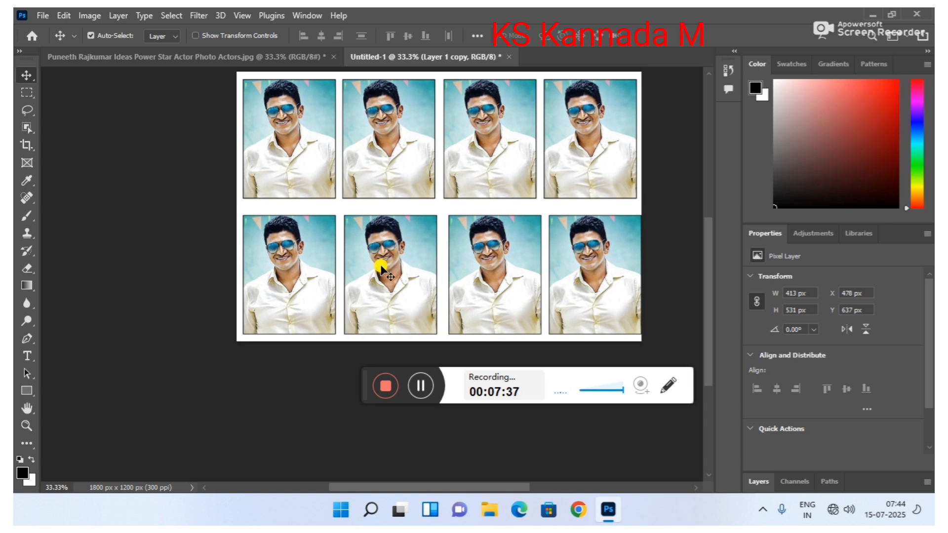
pyautogui.press('Left')
pyautogui.press('Left')
pyautogui.press('Left')
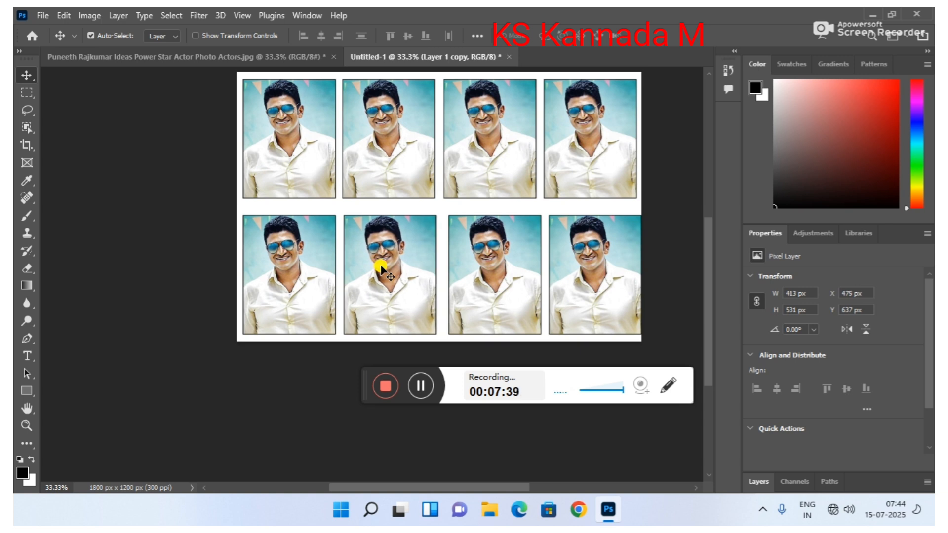
# Nudge the third photo in the lower row left until it lines up with the third photo above
pyautogui.click(483, 254)
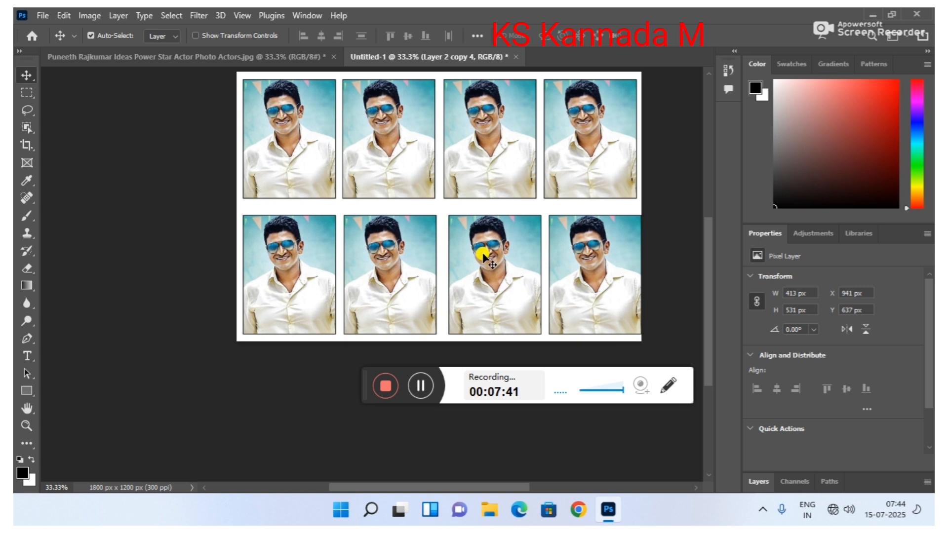
pyautogui.press('Left')
pyautogui.press('Left')
pyautogui.press('Left')
pyautogui.press('Left')
pyautogui.press('Left')
pyautogui.press('Left')
pyautogui.press('Left')
pyautogui.press('Left')
pyautogui.press('Left')
pyautogui.press('Left')
pyautogui.press('Left')
pyautogui.press('Left')
pyautogui.press('Left')
pyautogui.press('Left')
pyautogui.press('Left')
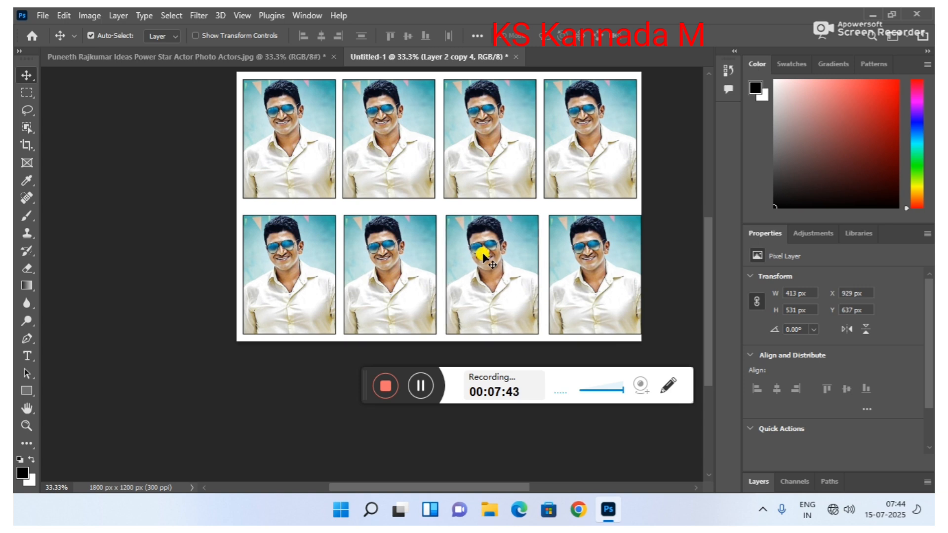
pyautogui.press('Left')
pyautogui.press('Left')
pyautogui.press('Left')
pyautogui.press('Left')
pyautogui.press('Left')
pyautogui.press('Left')
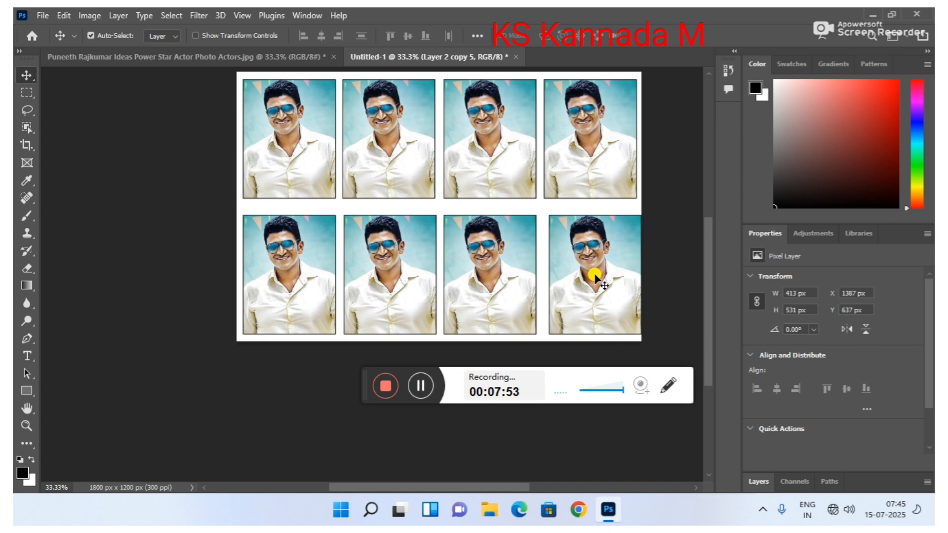
# Nudge the fourth photo in the lower row left to X 1363 px, in line with the photo above
pyautogui.press('Left')
pyautogui.press('Left')
pyautogui.press('Left')
pyautogui.press('Left')
pyautogui.press('Left')
pyautogui.press('Left')
pyautogui.press('Left')
pyautogui.press('Left')
pyautogui.press('Left')
pyautogui.press('Left')
pyautogui.press('Left')
pyautogui.press('Left')
pyautogui.press('Left')
pyautogui.press('Left')
pyautogui.press('Left')
pyautogui.press('Left')
pyautogui.press('Left')
pyautogui.press('Left')
pyautogui.press('Left')
pyautogui.press('Left')
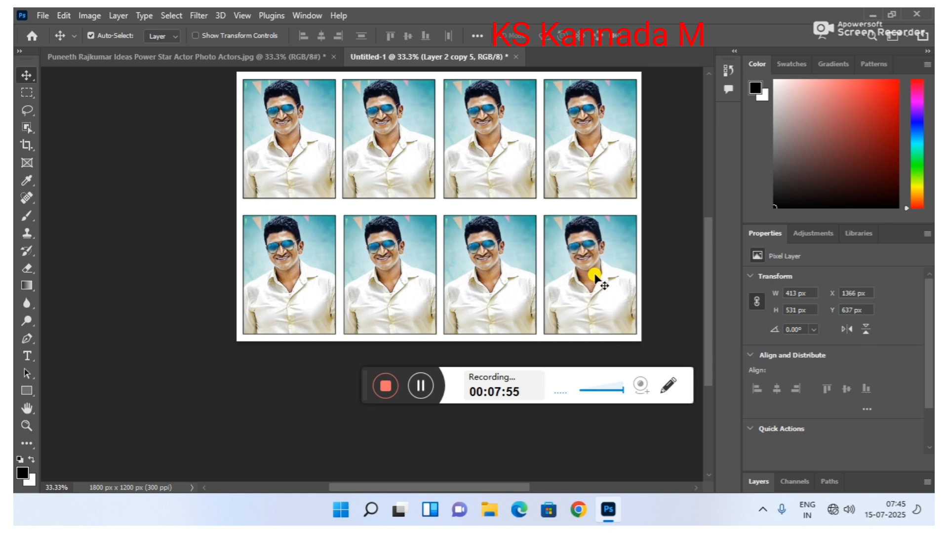
pyautogui.press('Left')
pyautogui.press('Left')
pyautogui.press('Left')
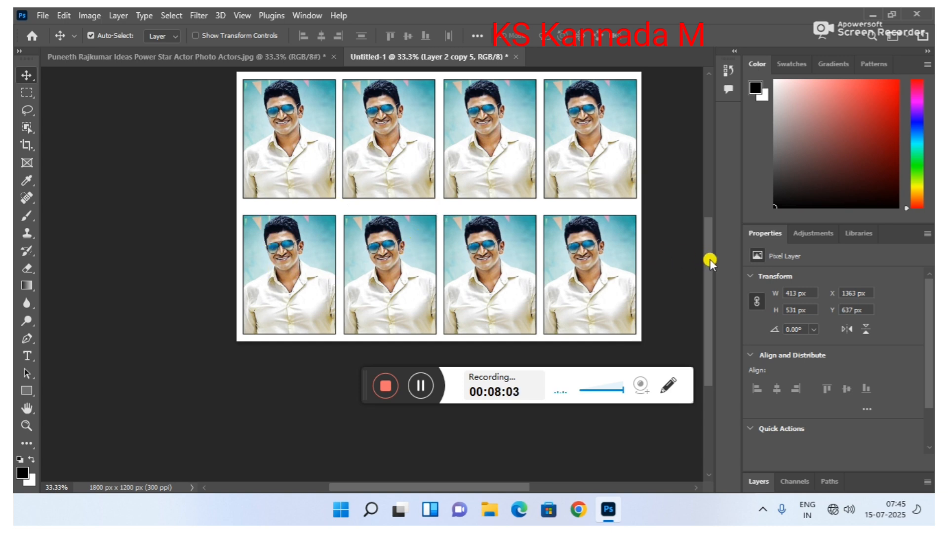
# Examine the spacing, alignment and borders of the eight photos on the sheet, close up and as a whole
pyautogui.scroll(3, 494, 259)
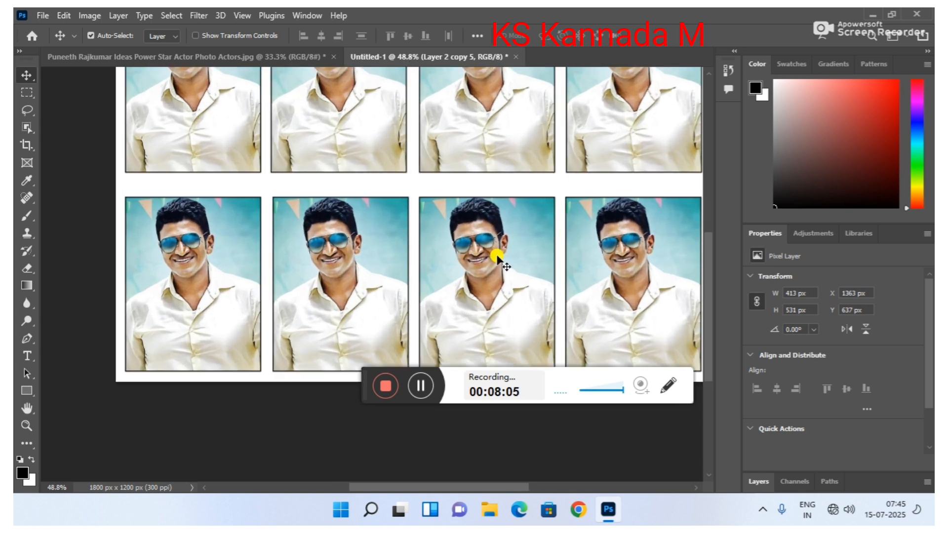
pyautogui.scroll(2, 496, 257)
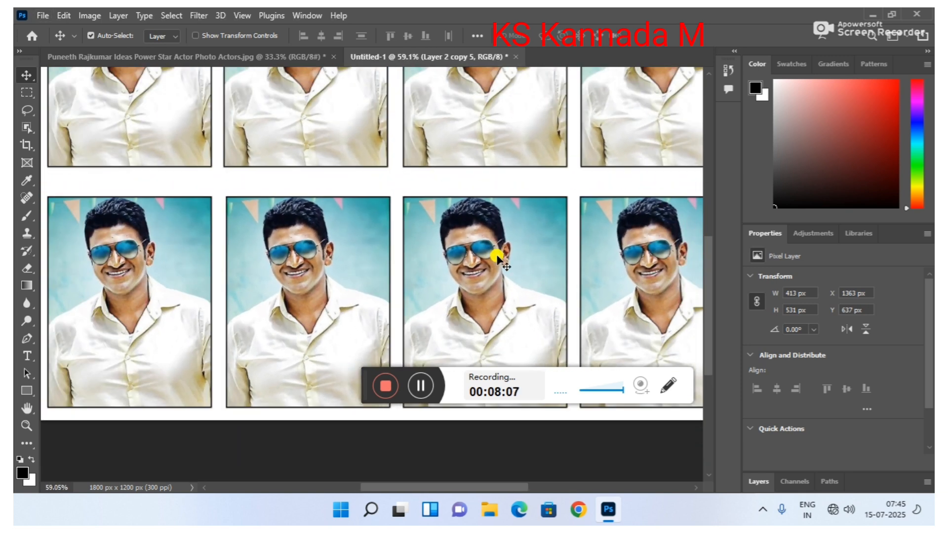
pyautogui.scroll(-8, 496, 257)
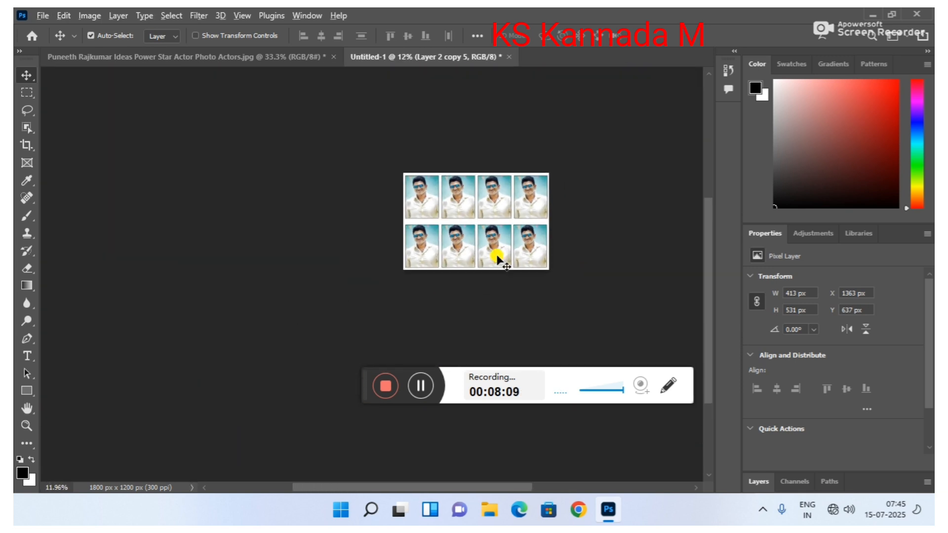
pyautogui.scroll(5, 497, 256)
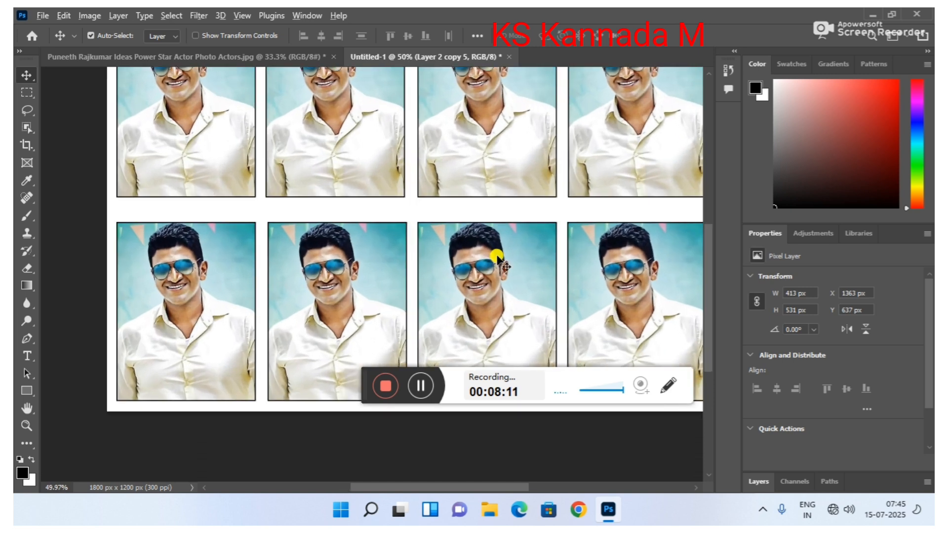
pyautogui.scroll(4, 496, 257)
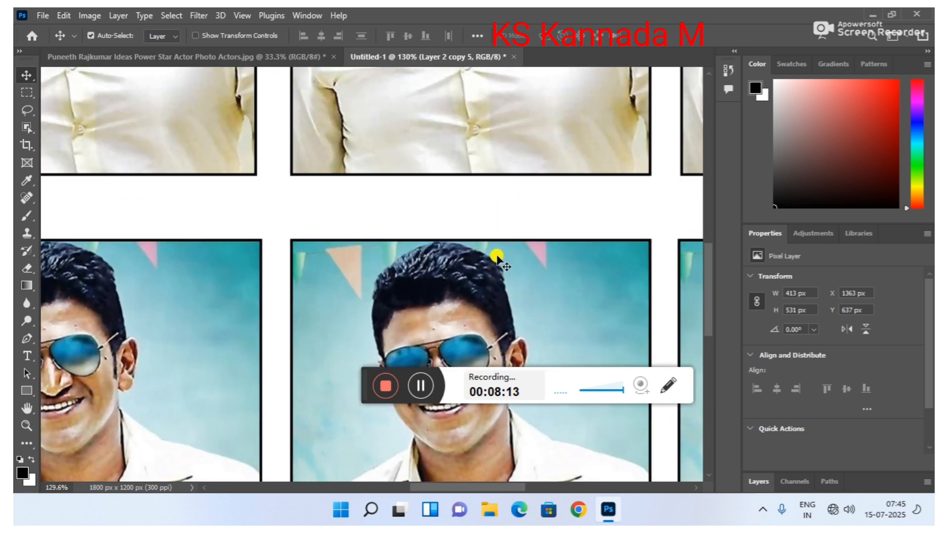
pyautogui.scroll(-6, 498, 258)
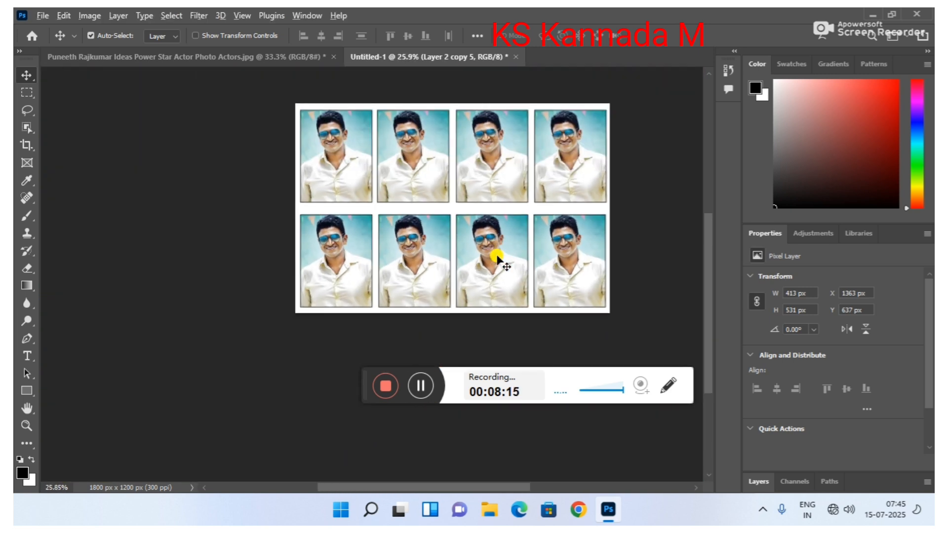
pyautogui.scroll(2, 498, 258)
pyautogui.scroll(-3, 496, 259)
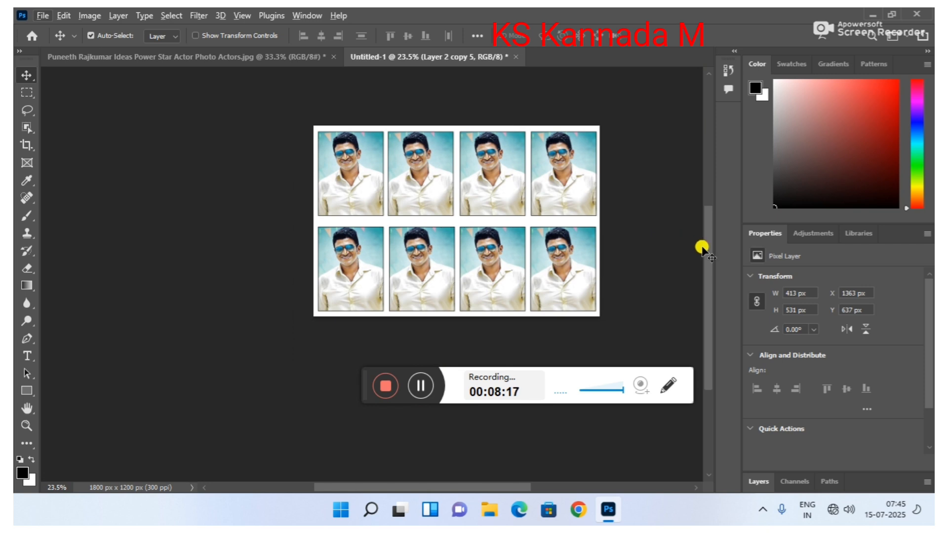
pyautogui.moveTo(706, 247)
pyautogui.mouseDown()
pyautogui.moveTo(704, 212)
pyautogui.moveTo(704, 230)
pyautogui.mouseUp()
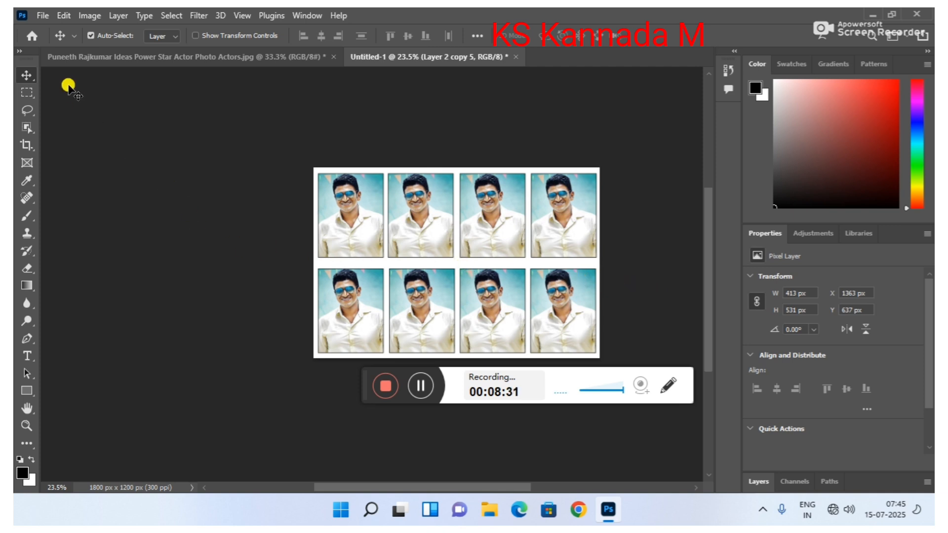
# Start saving the photo sheet and set the file type to Photoshop PDF
pyautogui.click(46, 15)
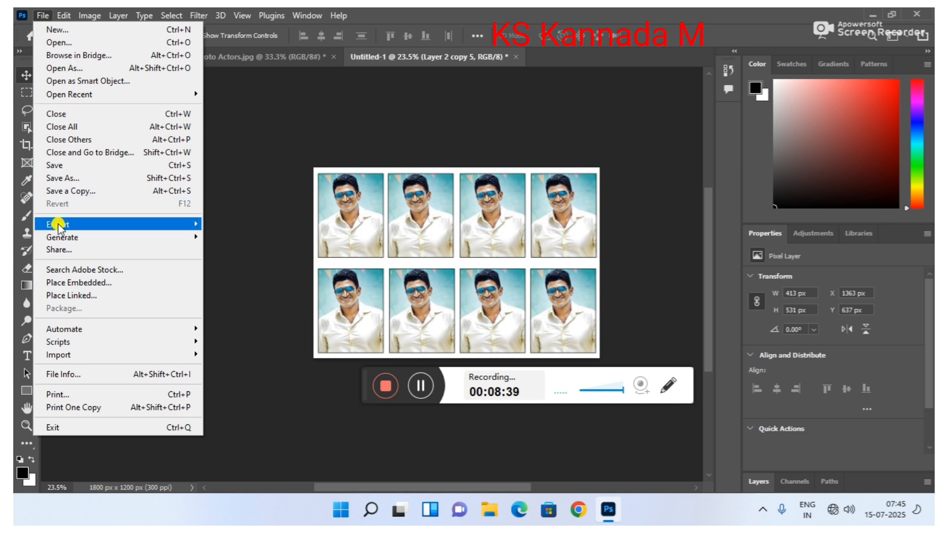
pyautogui.click(70, 167)
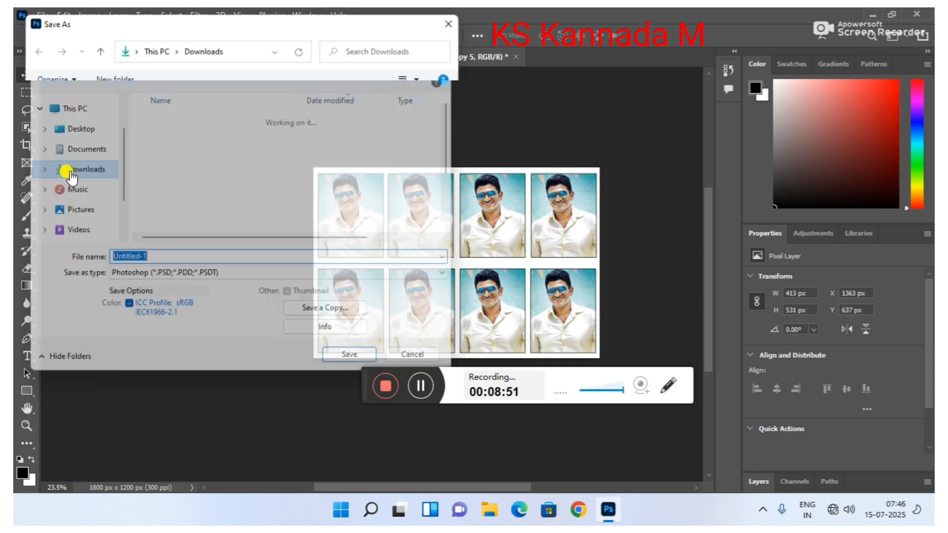
pyautogui.click(239, 279)
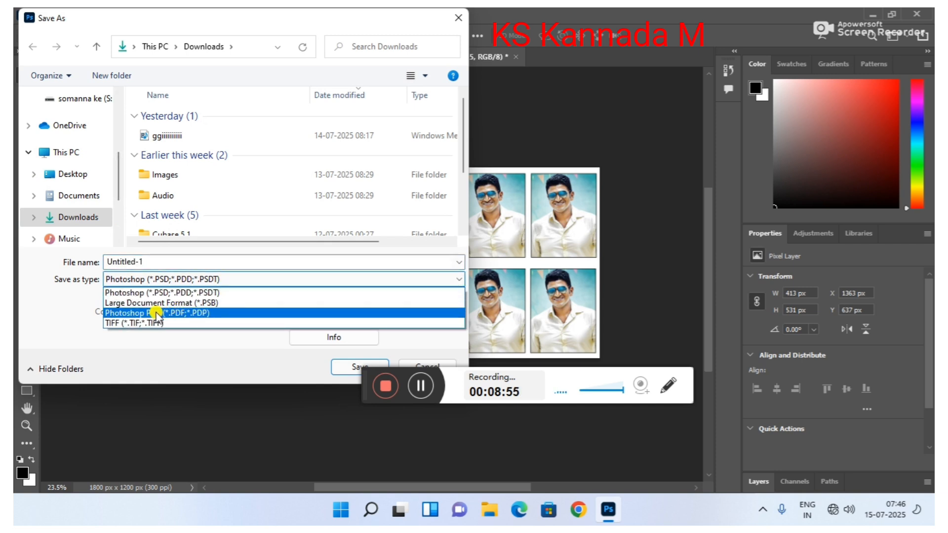
pyautogui.click(200, 314)
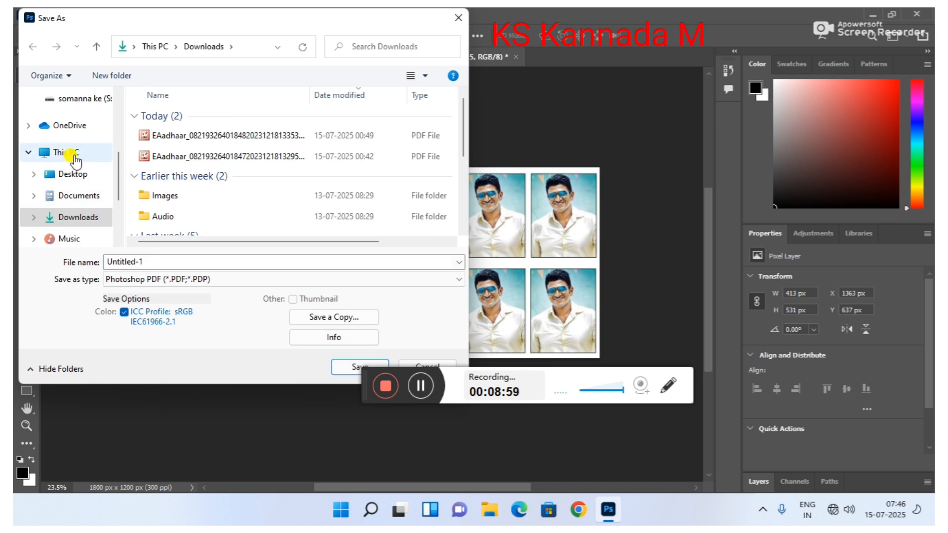
# Save the sheet in the Documents folder under the file name ssr
pyautogui.click(71, 216)
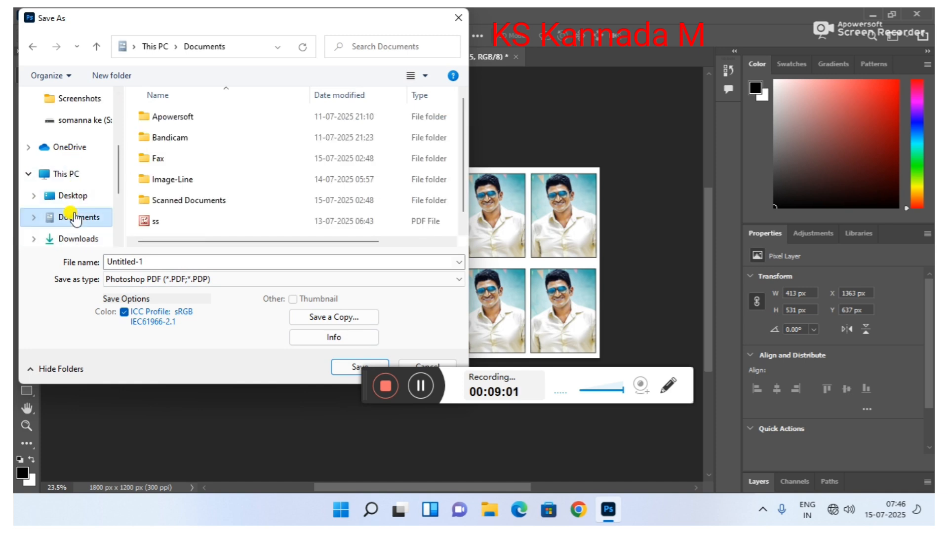
pyautogui.click(156, 262)
pyautogui.press('BackSpace')
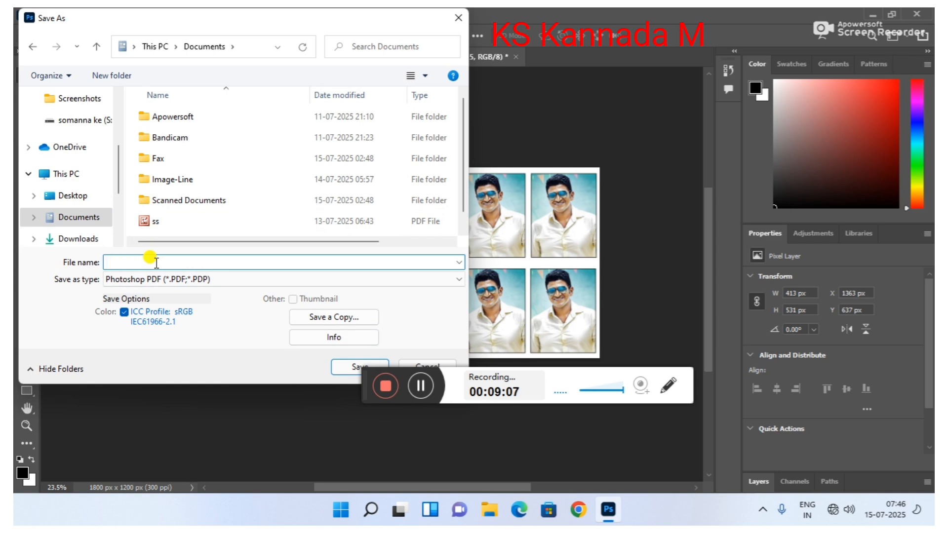
pyautogui.write('ss')
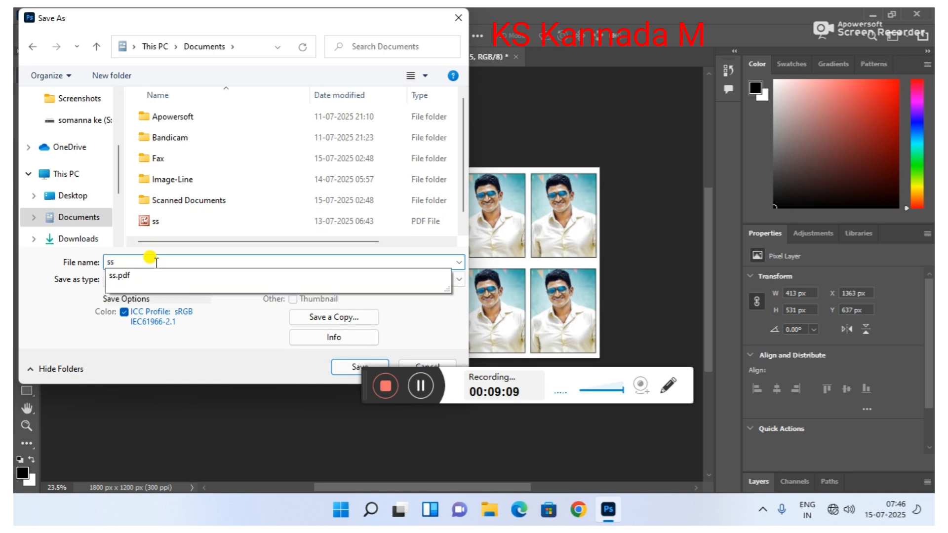
pyautogui.write('r')
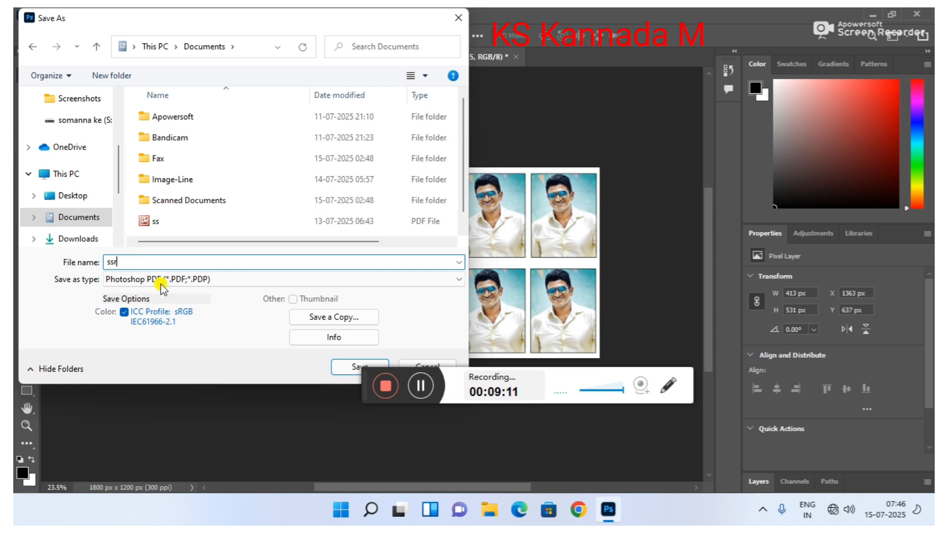
pyautogui.click(350, 368)
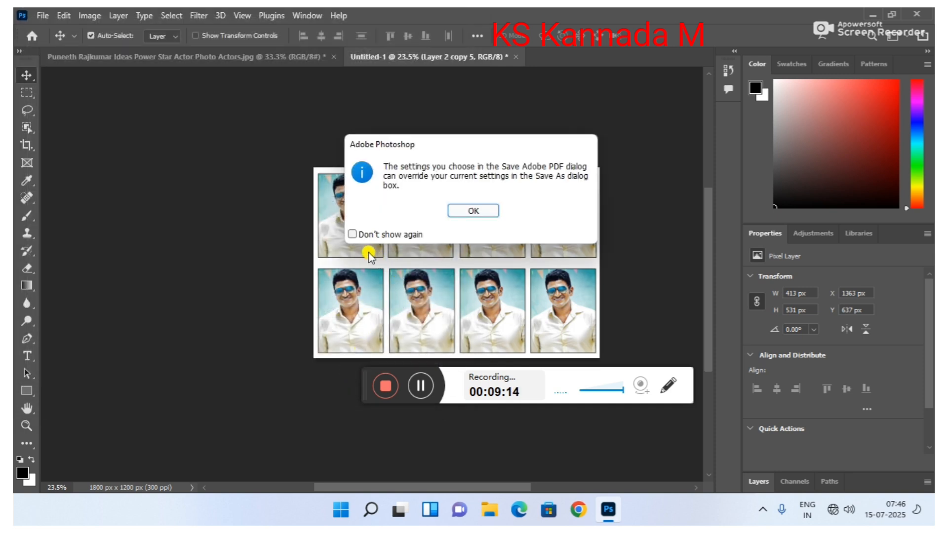
# Write the PDF with the High Quality Print preset, accepting both notices and opting not to show them again
pyautogui.click(352, 234)
pyautogui.click(479, 212)
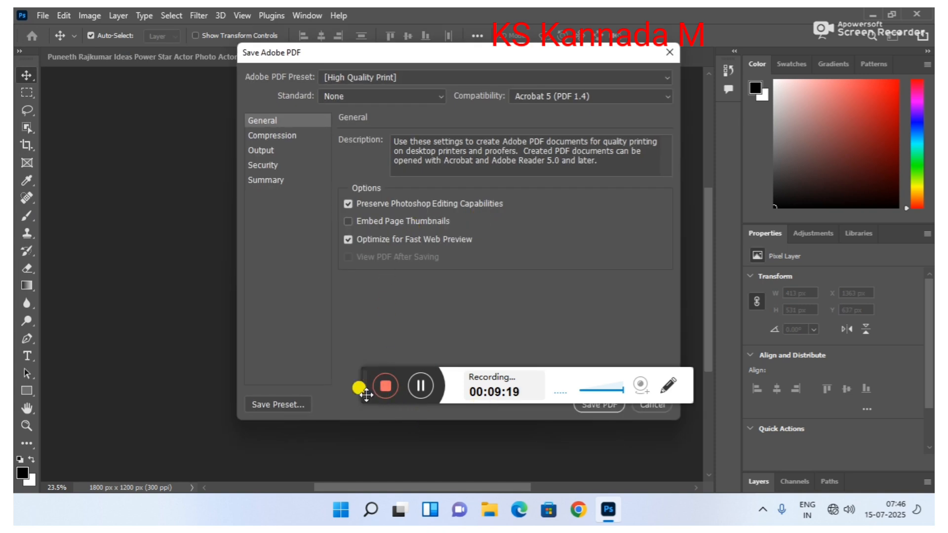
pyautogui.moveTo(366, 394); pyautogui.dragTo(294, 459)
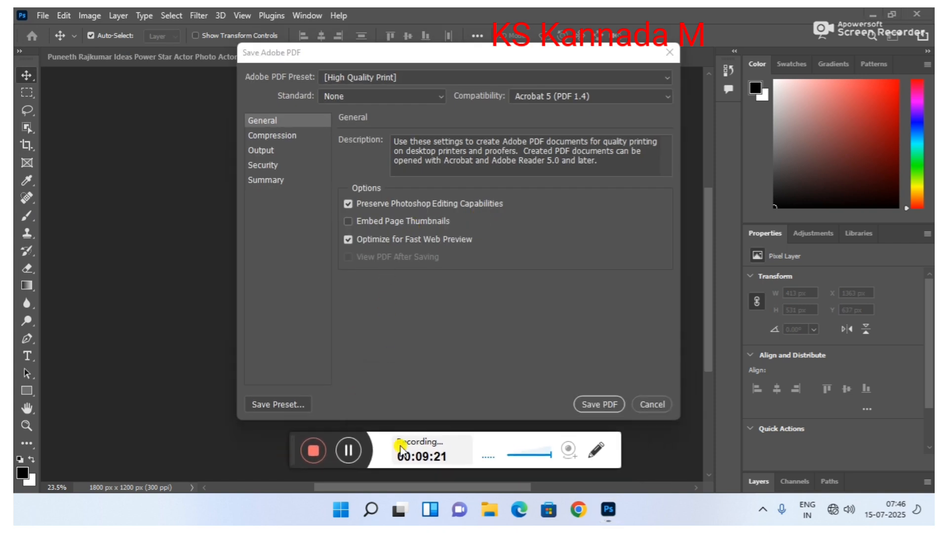
pyautogui.click(615, 404)
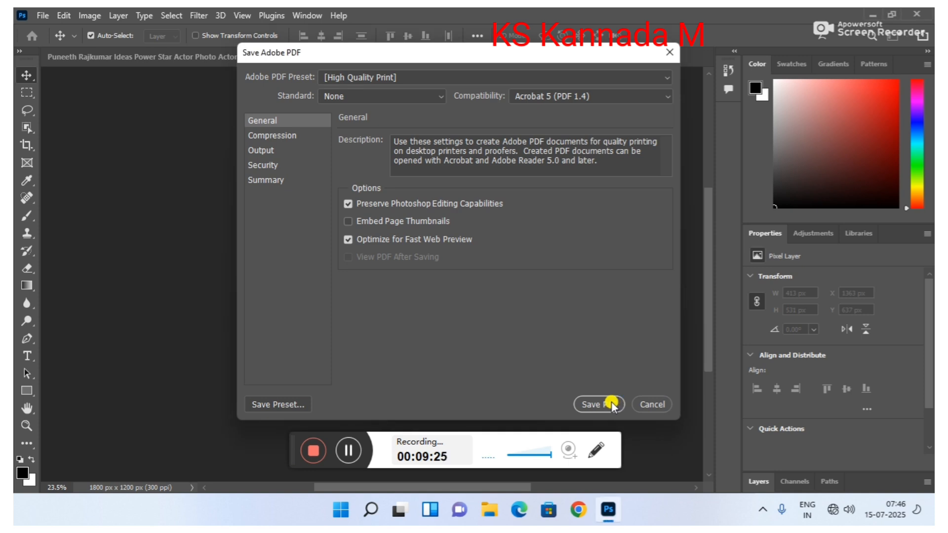
pyautogui.click(612, 404)
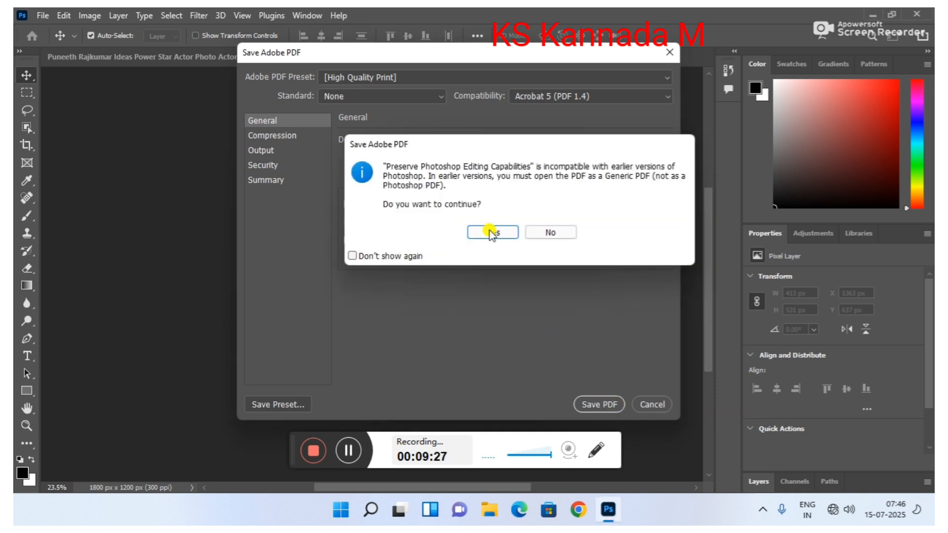
pyautogui.click(354, 257)
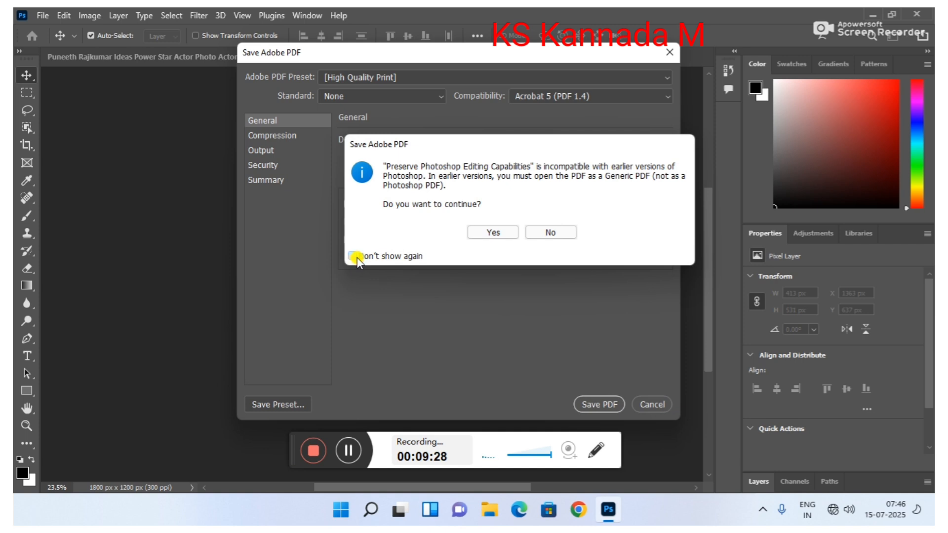
pyautogui.click(486, 232)
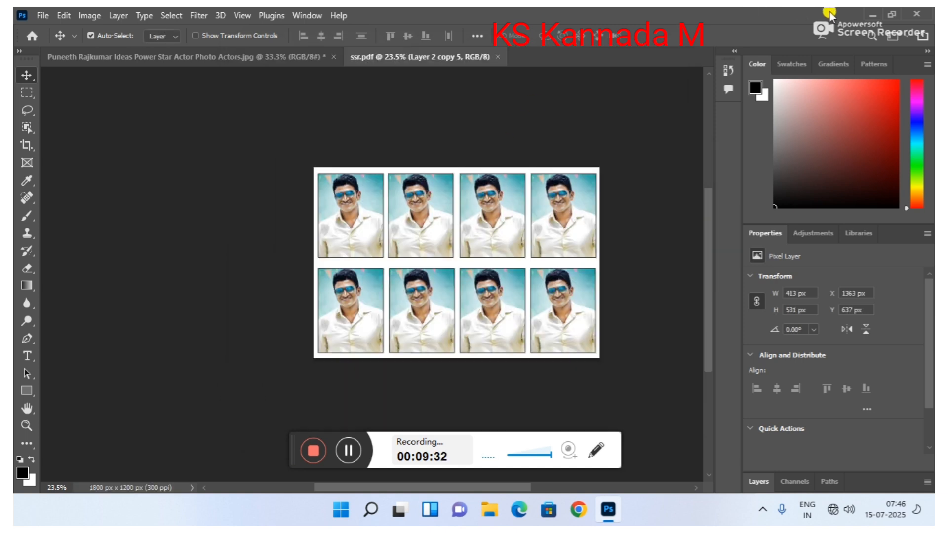
# Minimize Photoshop, open This PC in File Explorer and look through the Desktop folder for the saved PDF
pyautogui.click(873, 15)
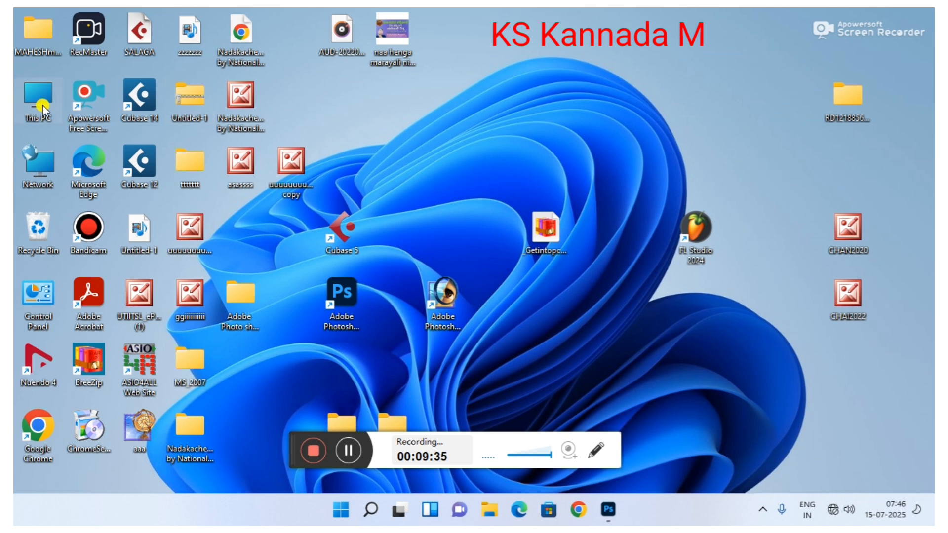
pyautogui.doubleClick(43, 105)
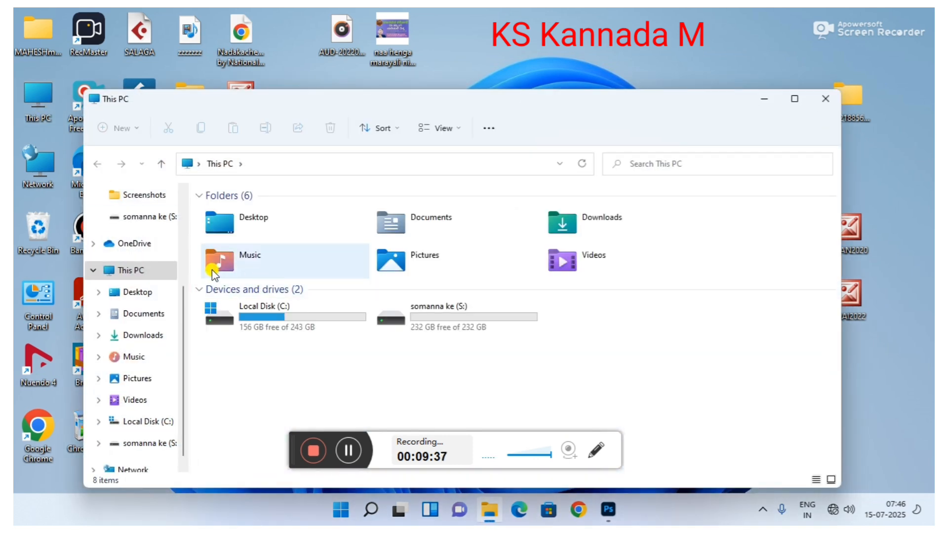
pyautogui.click(130, 289)
pyautogui.scroll(-3, 232, 284)
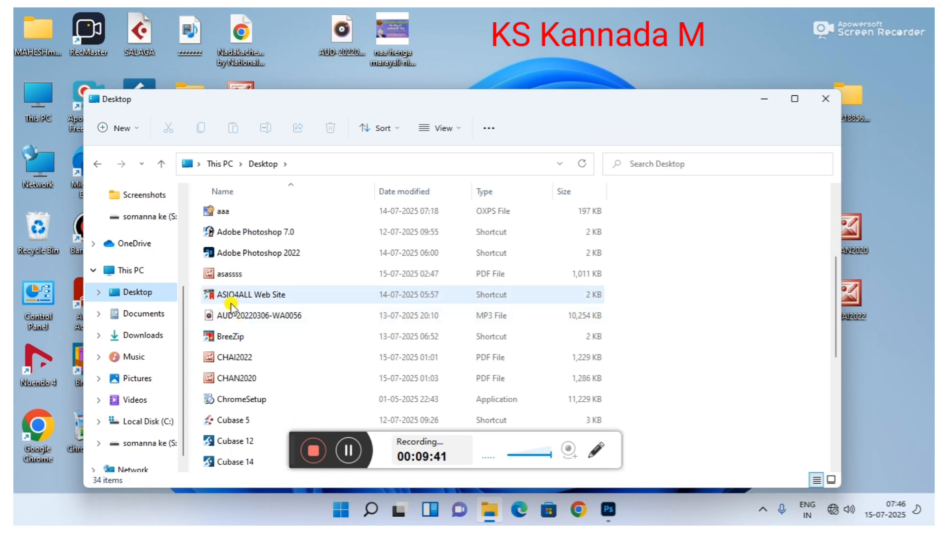
pyautogui.scroll(-5, 232, 277)
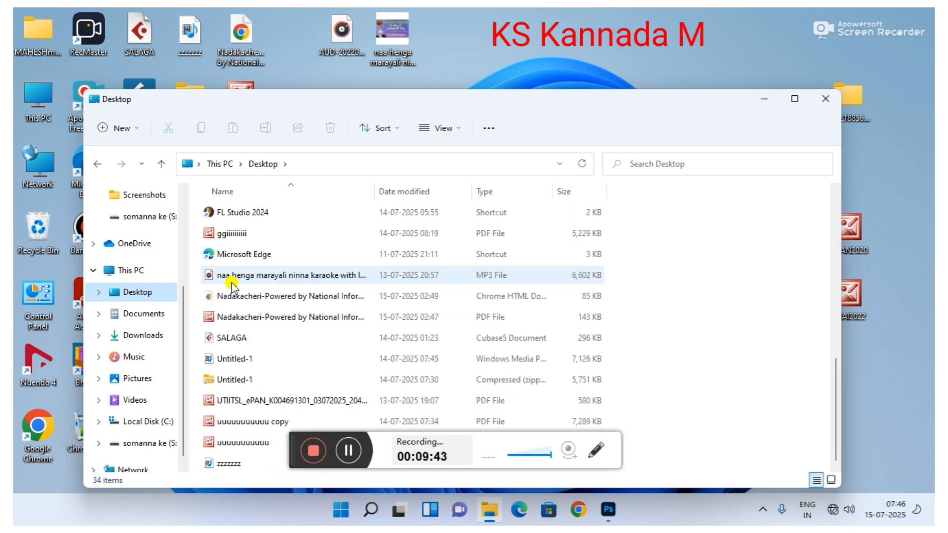
pyautogui.scroll(1, 245, 322)
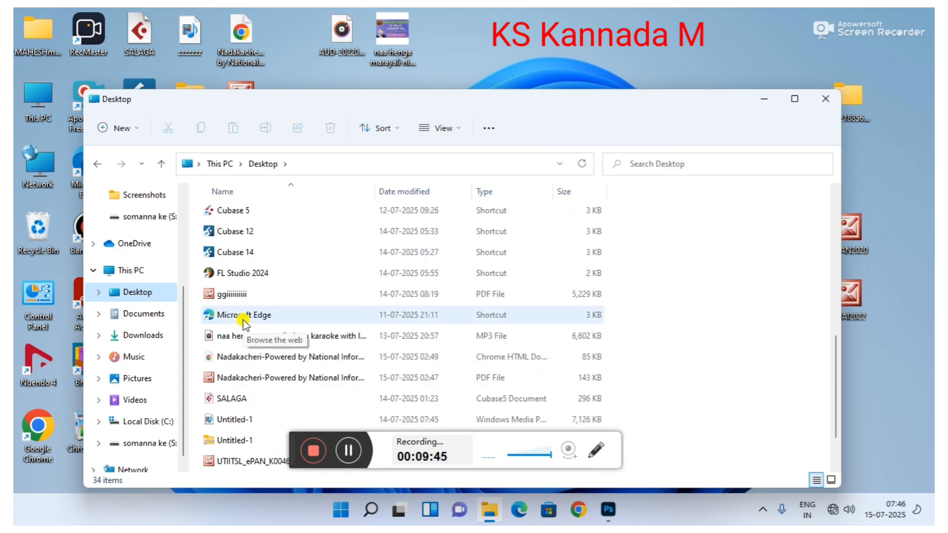
pyautogui.scroll(3, 244, 322)
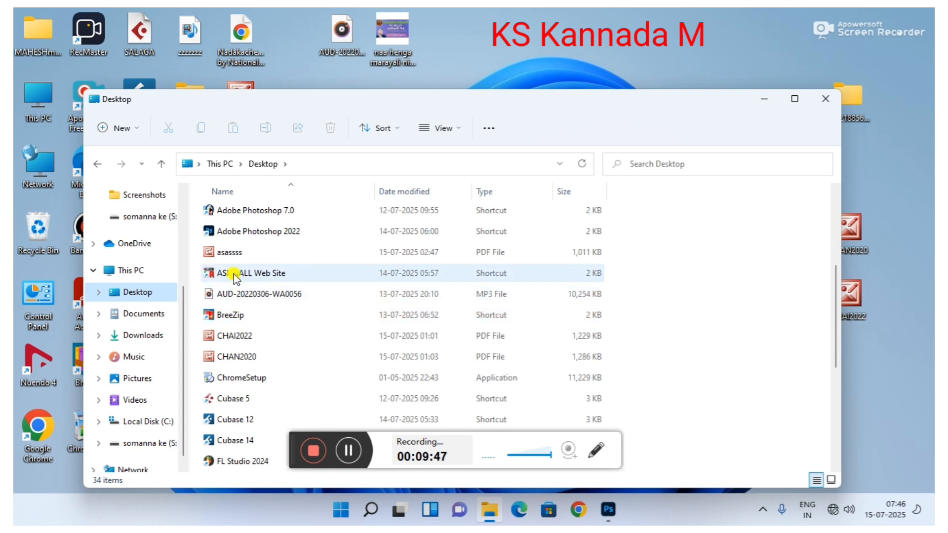
pyautogui.scroll(2, 230, 269)
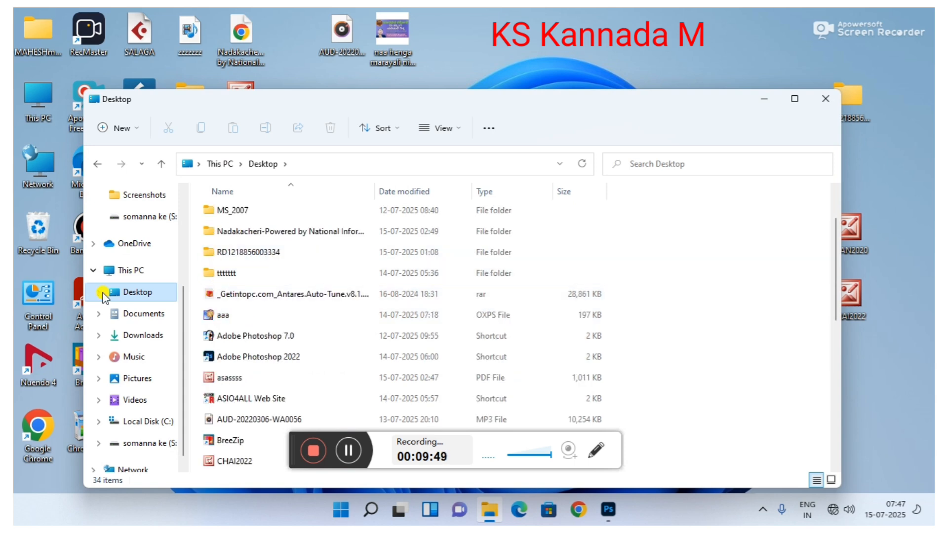
# Return to This PC and check the Music folder for the saved PDF
pyautogui.click(127, 271)
pyautogui.click(258, 271)
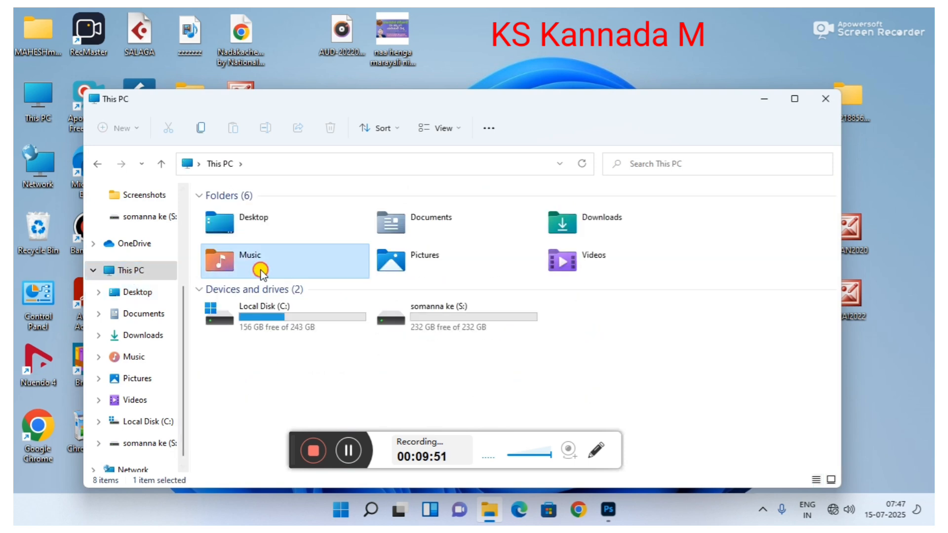
pyautogui.doubleClick(260, 271)
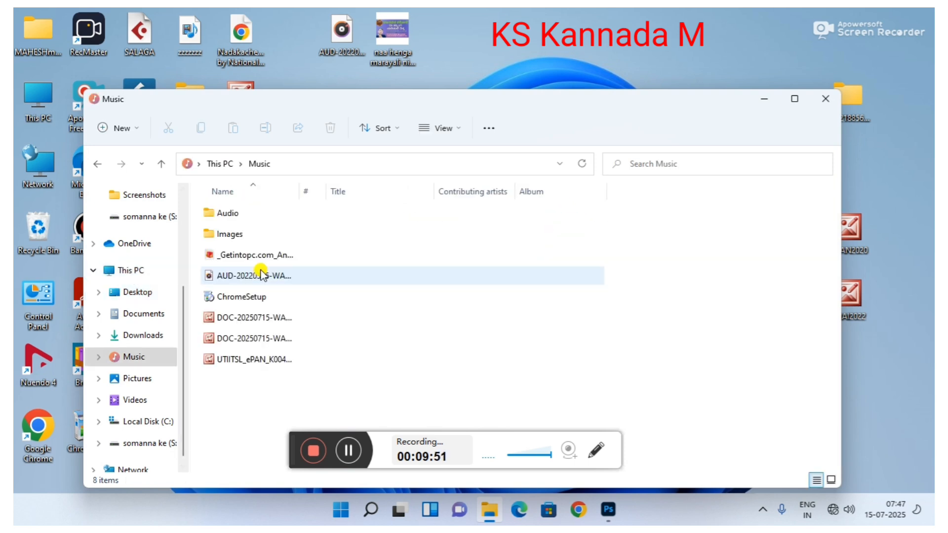
# Open the ssr PDF from the Documents folder in Adobe Acrobat and decline making Acrobat Reader the default PDF application
pyautogui.click(148, 278)
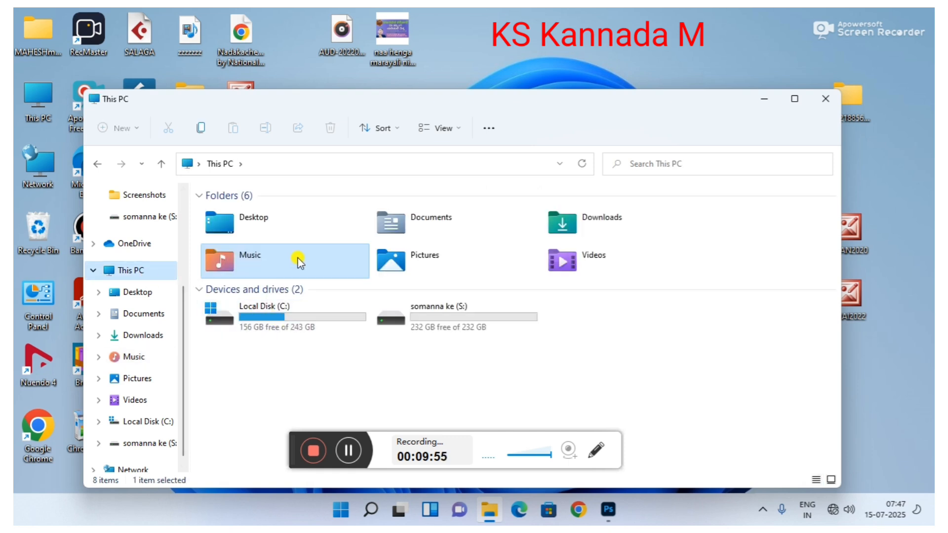
pyautogui.doubleClick(395, 217)
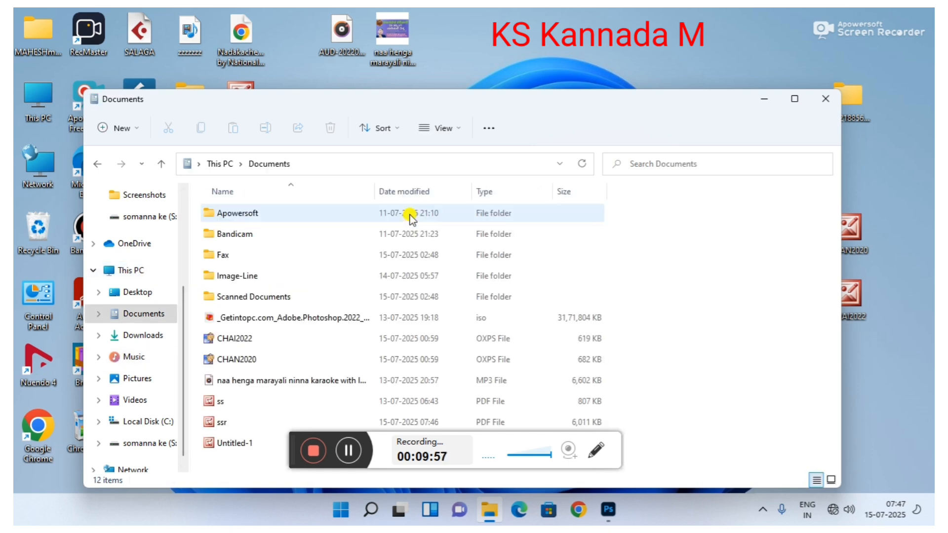
pyautogui.rightClick(221, 427)
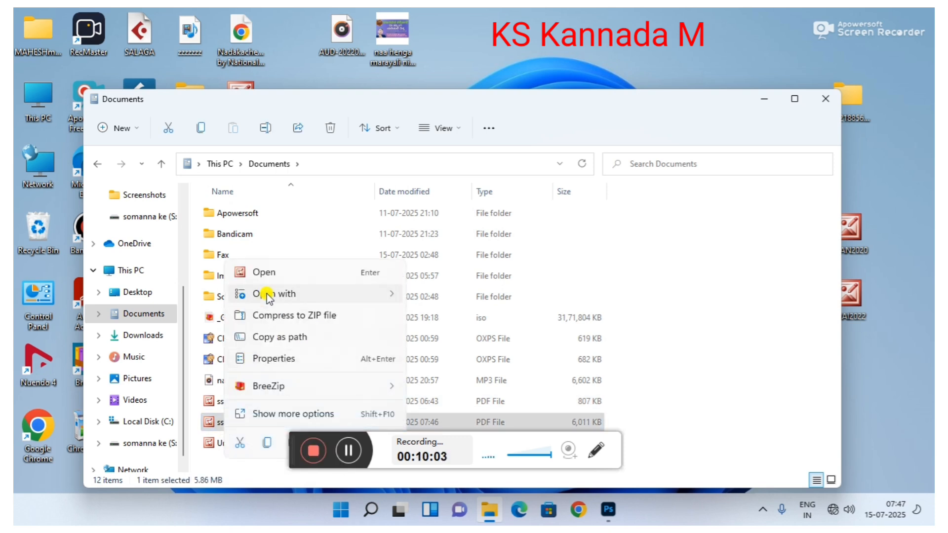
pyautogui.moveTo(266, 294)
pyautogui.click(436, 292)
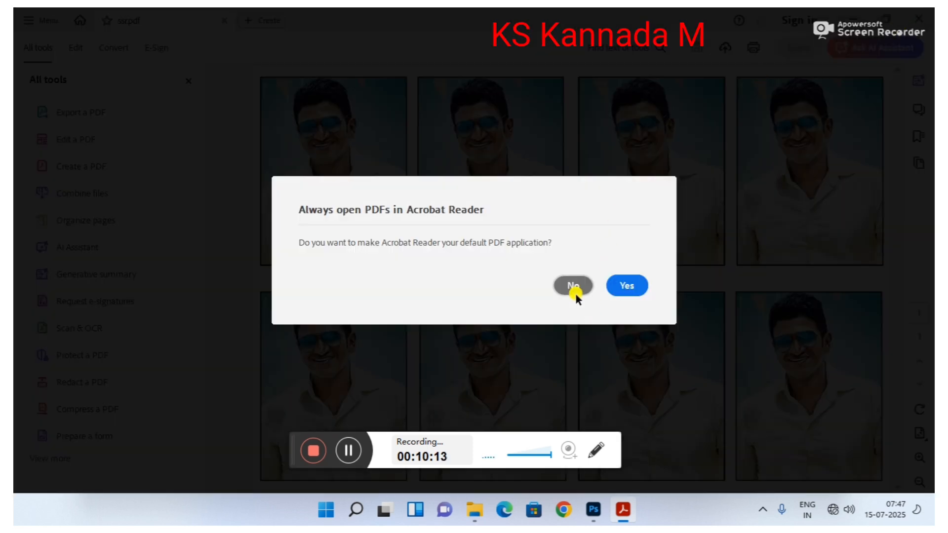
pyautogui.click(573, 289)
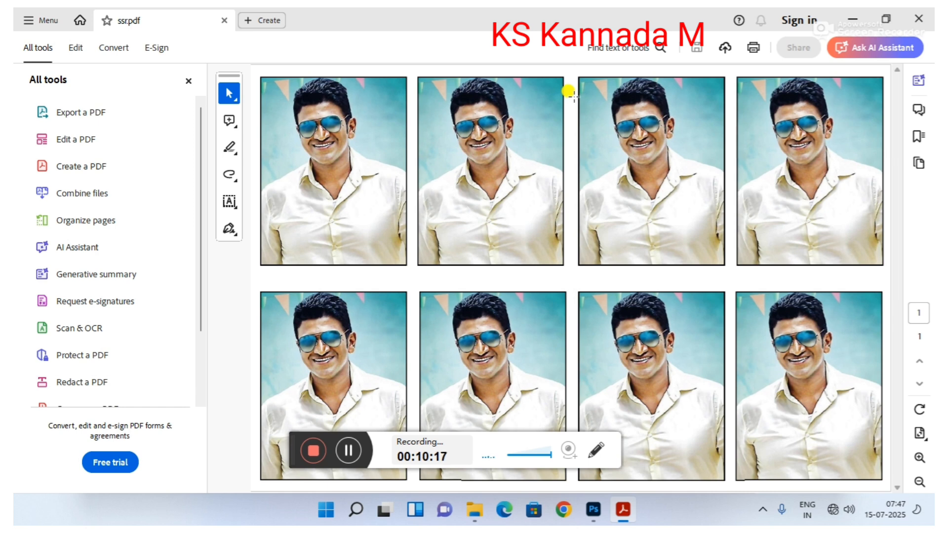
# Return to the Documents folder, view the ssr PDF in Adobe Acrobat once more, and close Acrobat
pyautogui.click(852, 23)
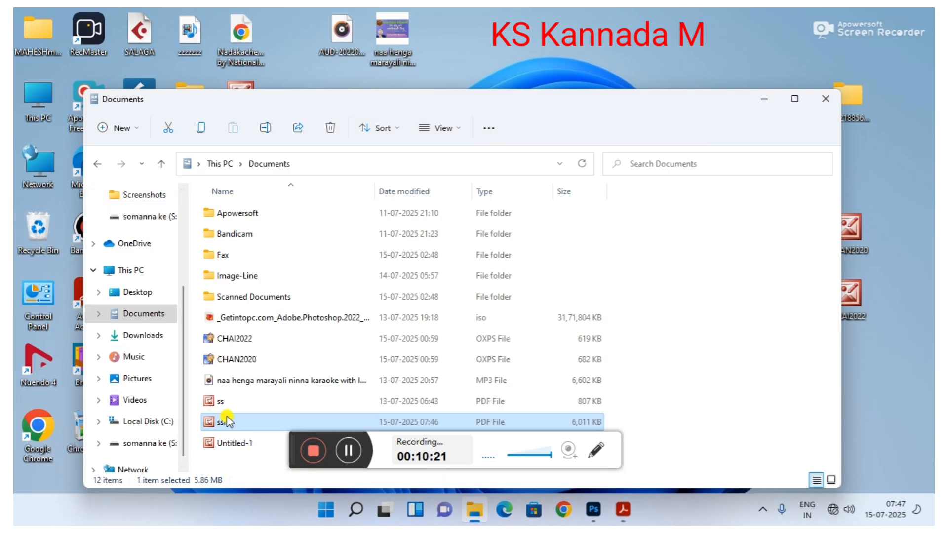
pyautogui.rightClick(227, 422)
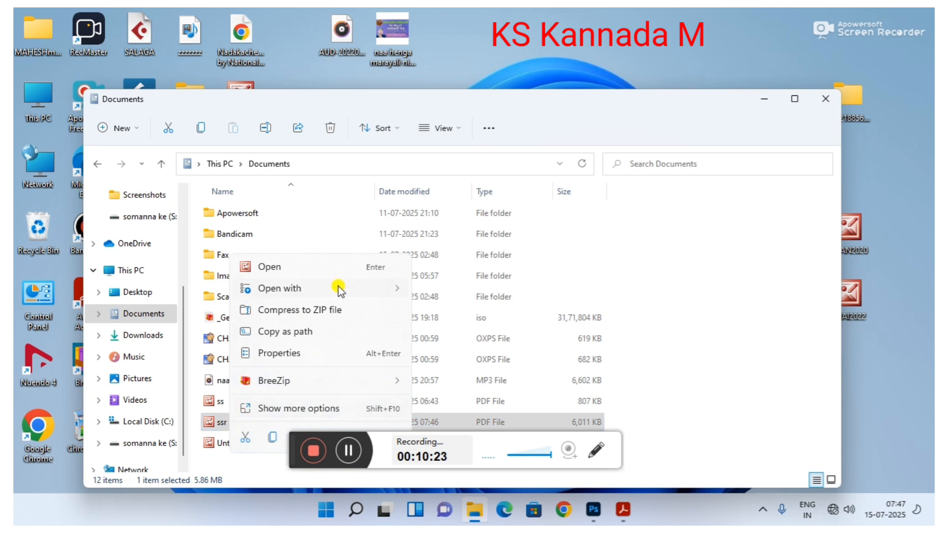
pyautogui.moveTo(350, 298)
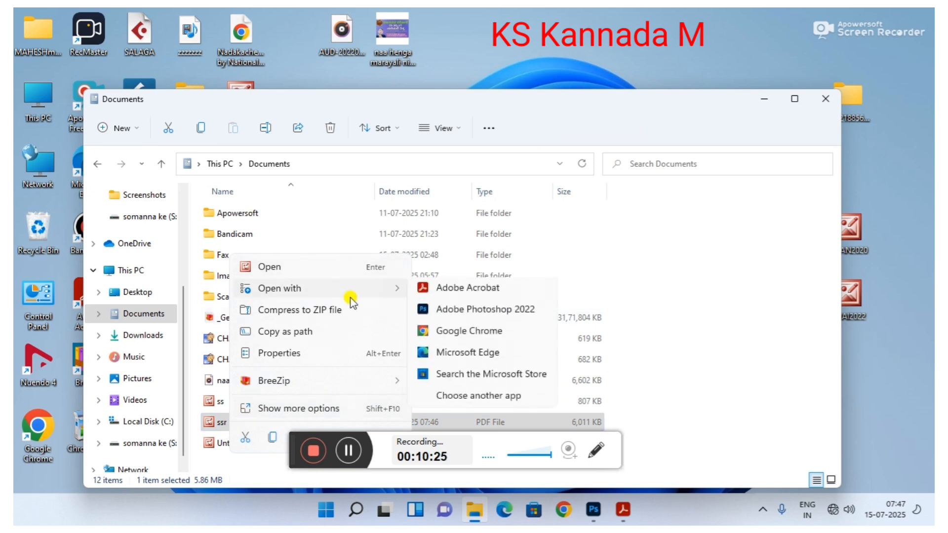
pyautogui.click(441, 292)
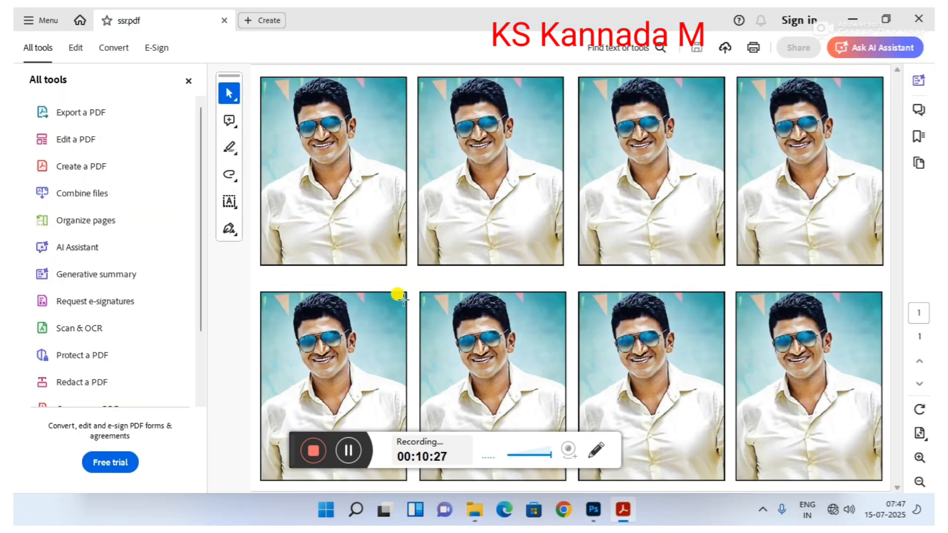
pyautogui.click(919, 19)
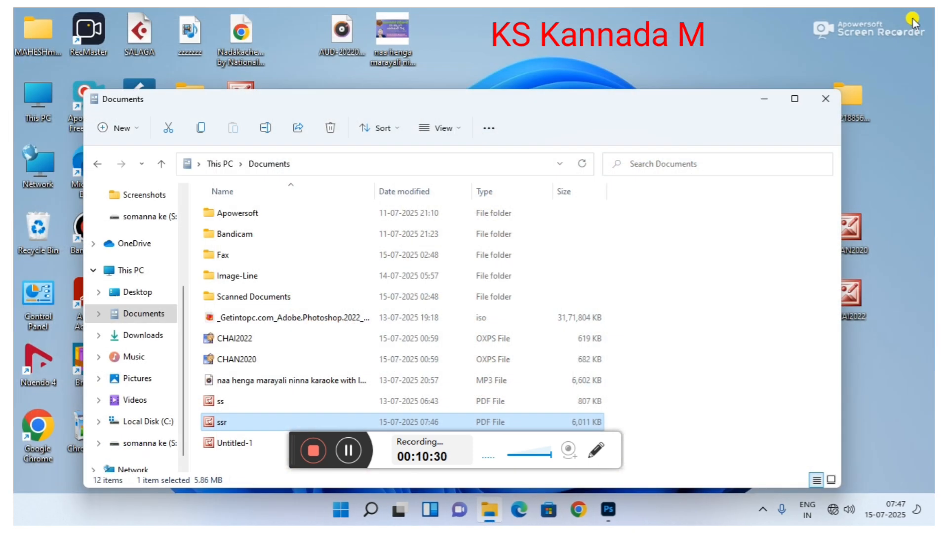
# Show the programs available for opening the ssr PDF in the Documents folder
pyautogui.rightClick(239, 426)
pyautogui.moveTo(276, 296)
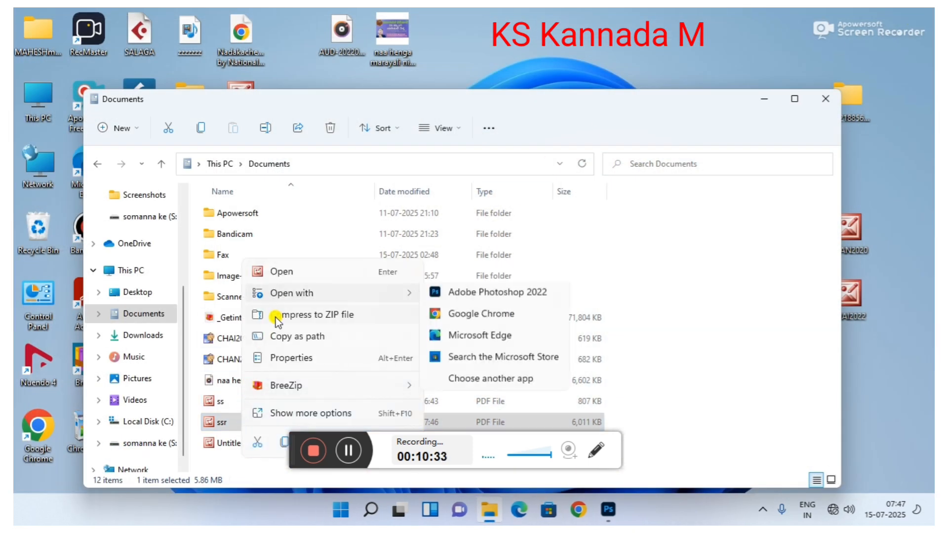